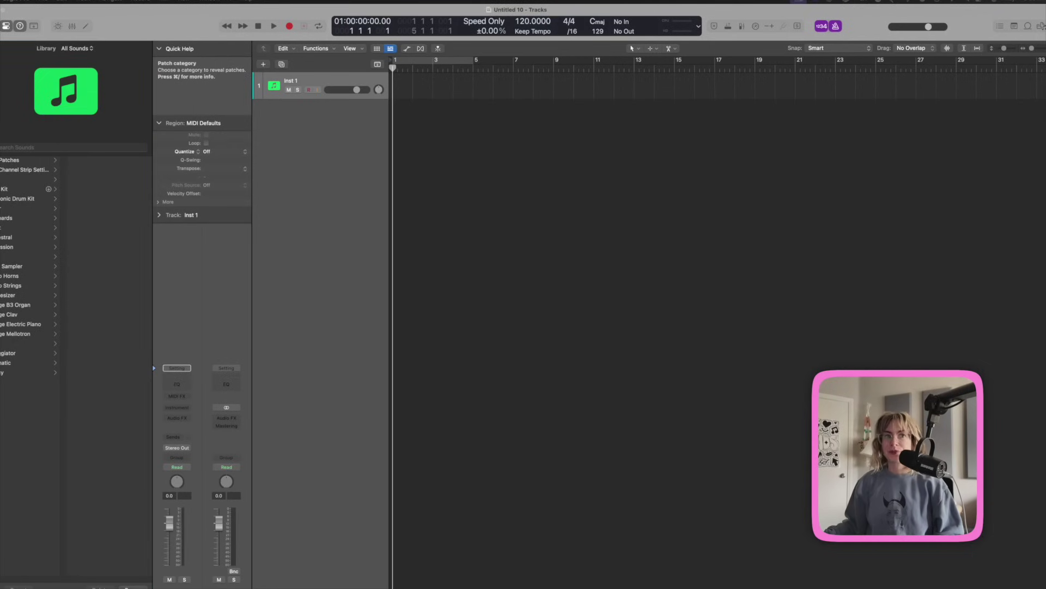
Turn on MIDI Chase in Project Settings, then start recording on the 80's Are Back track
key(alt+p)
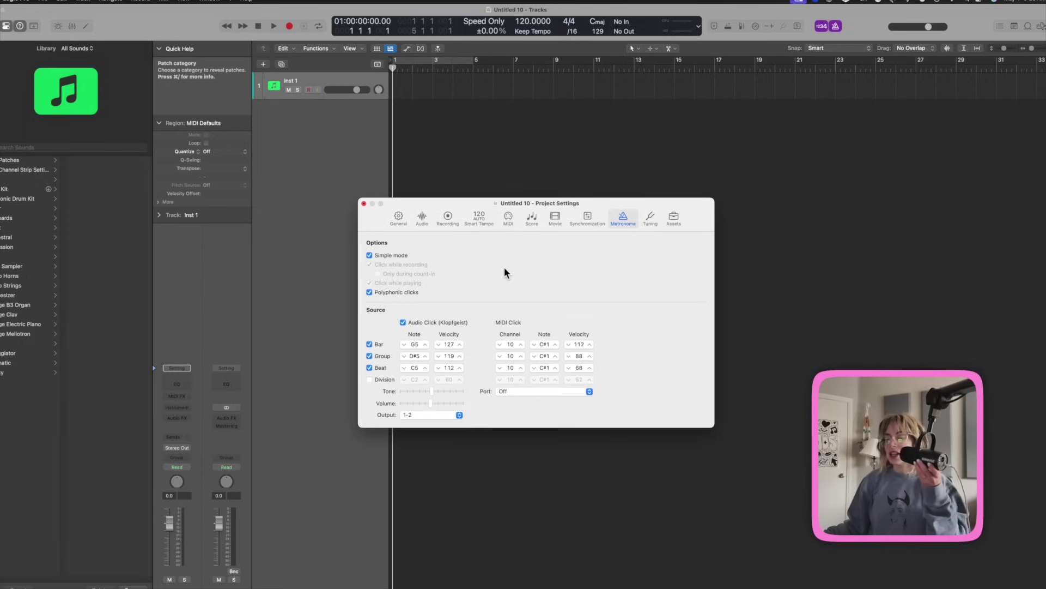
click(507, 220)
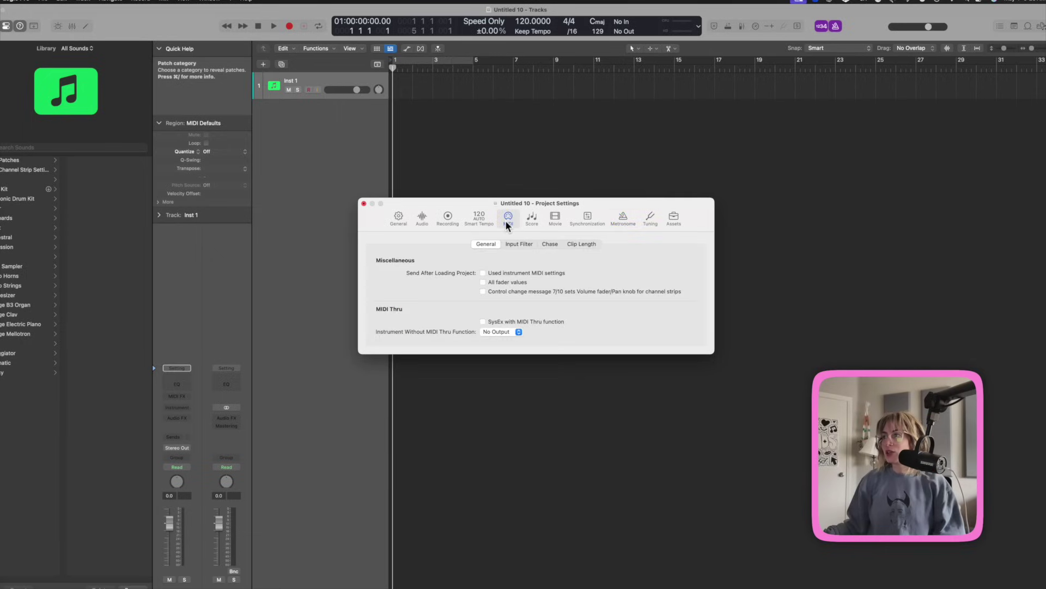
click(550, 244)
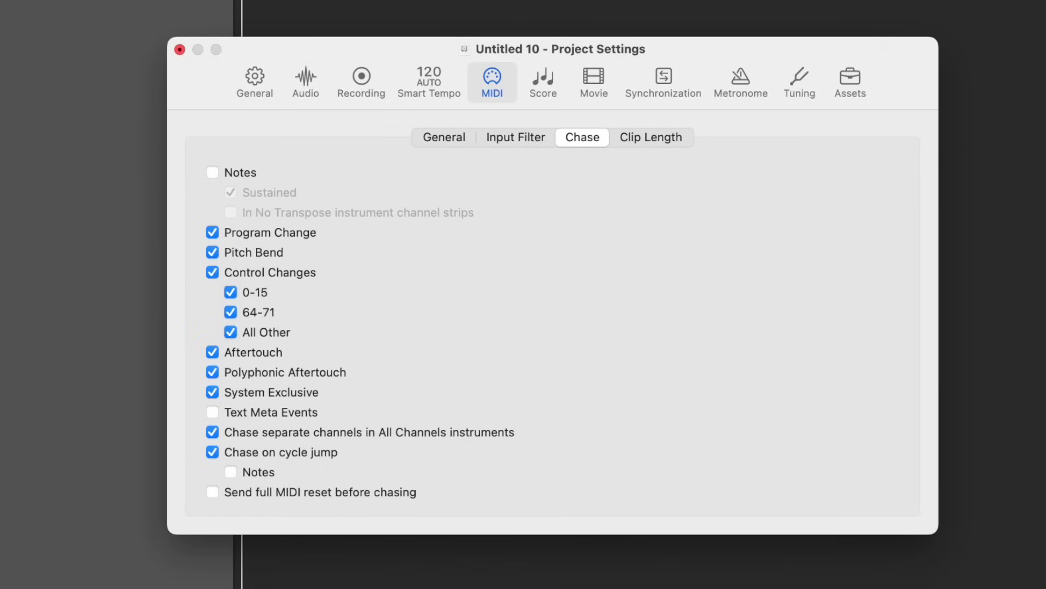
click(178, 49)
click(290, 26)
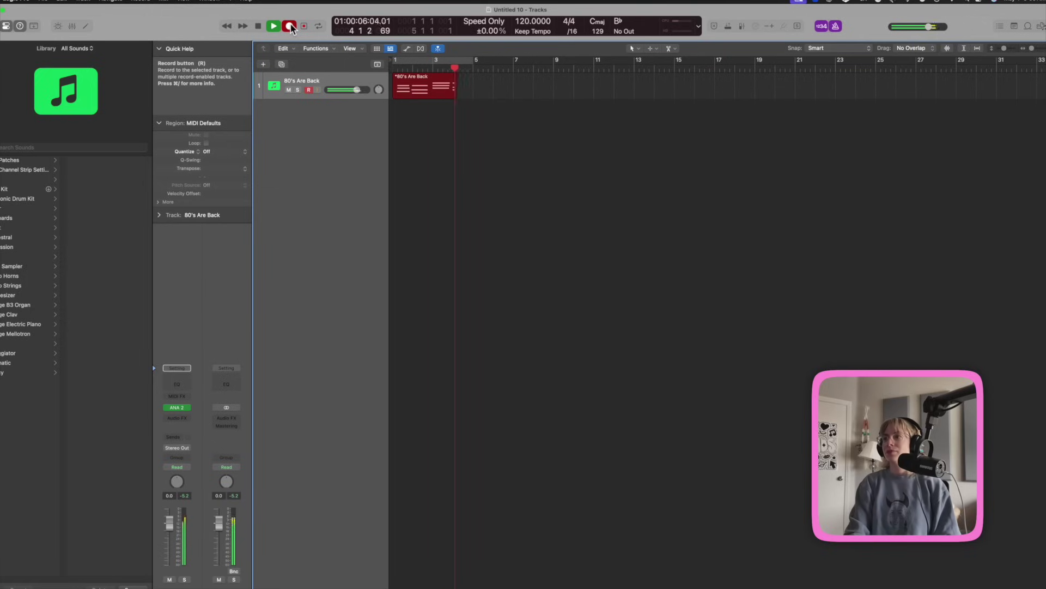
Stop recording and play back the new MIDI region once
click(290, 23)
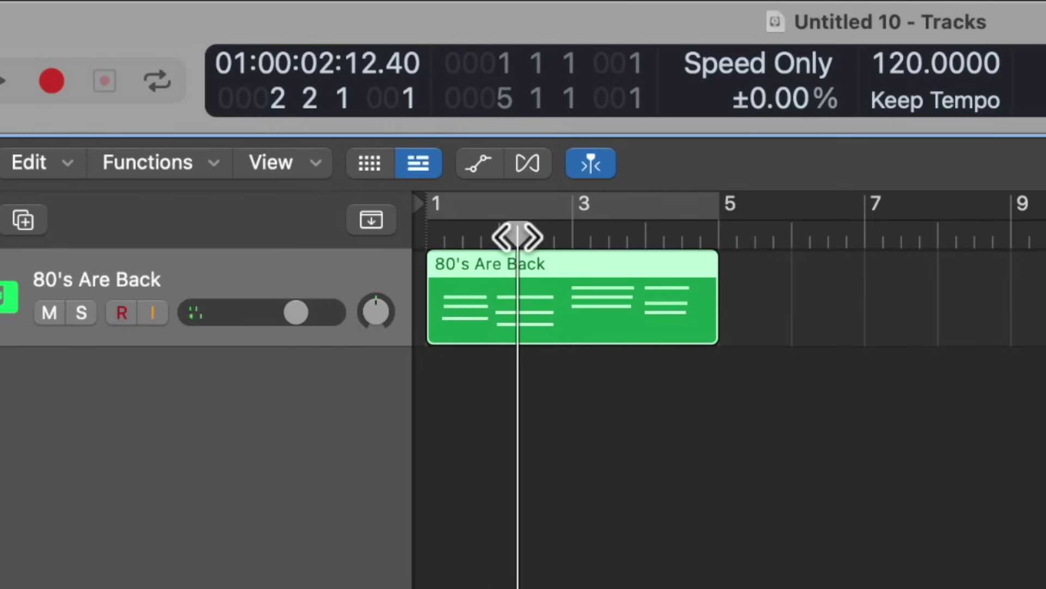
key(space)
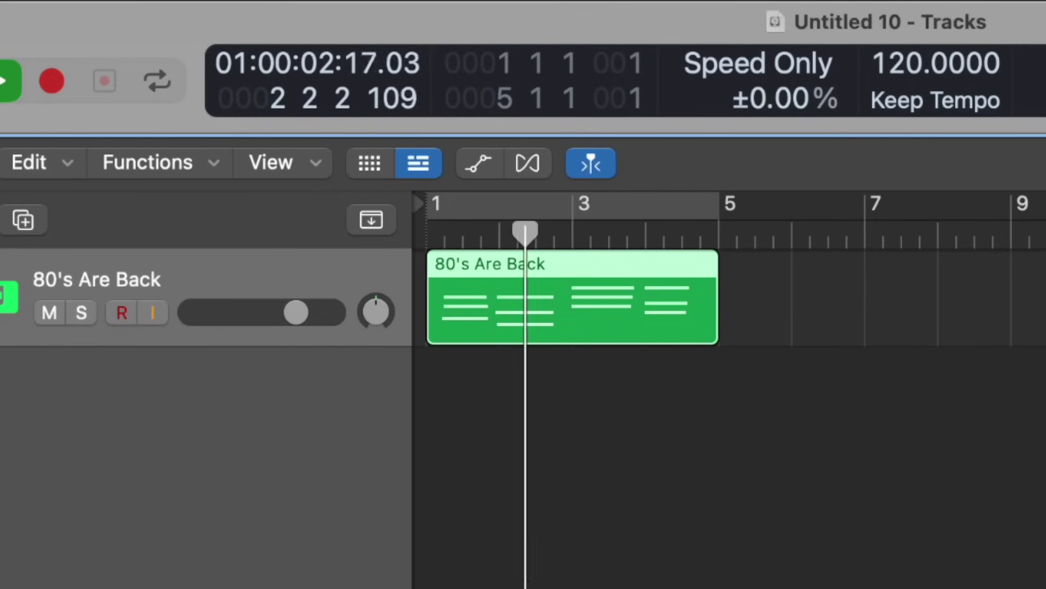
key(space)
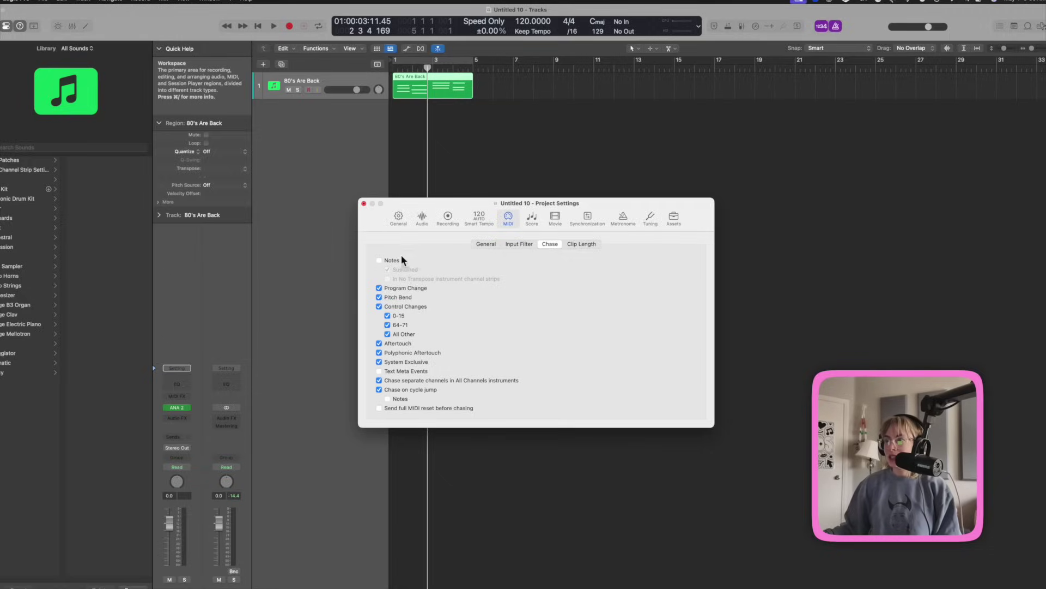
Tick Notes under MIDI Chase and scrub the playhead back to test note chasing
click(379, 260)
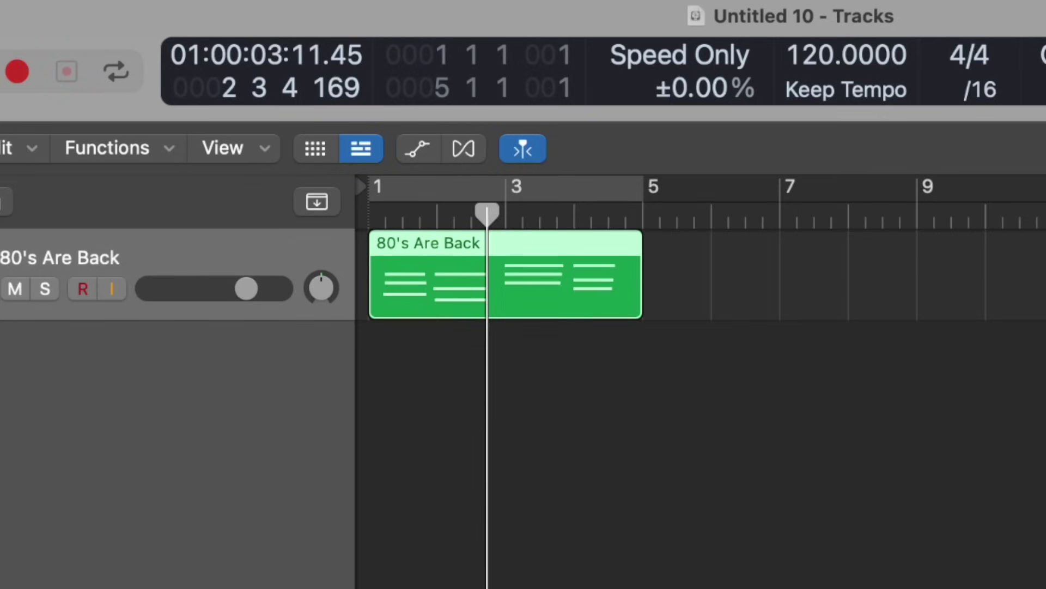
drag(470, 215, 457, 213)
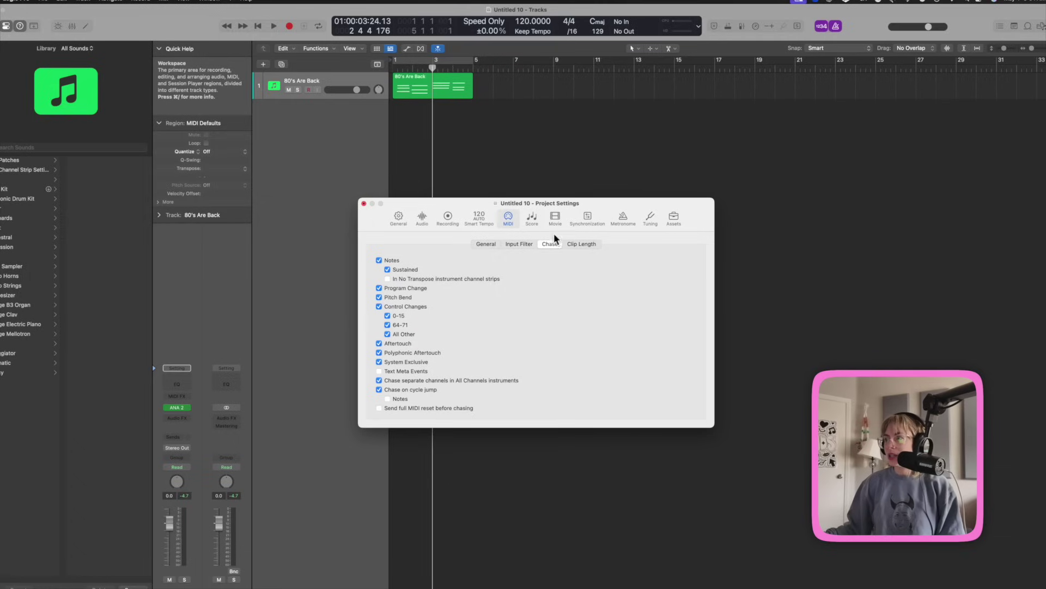
click(447, 217)
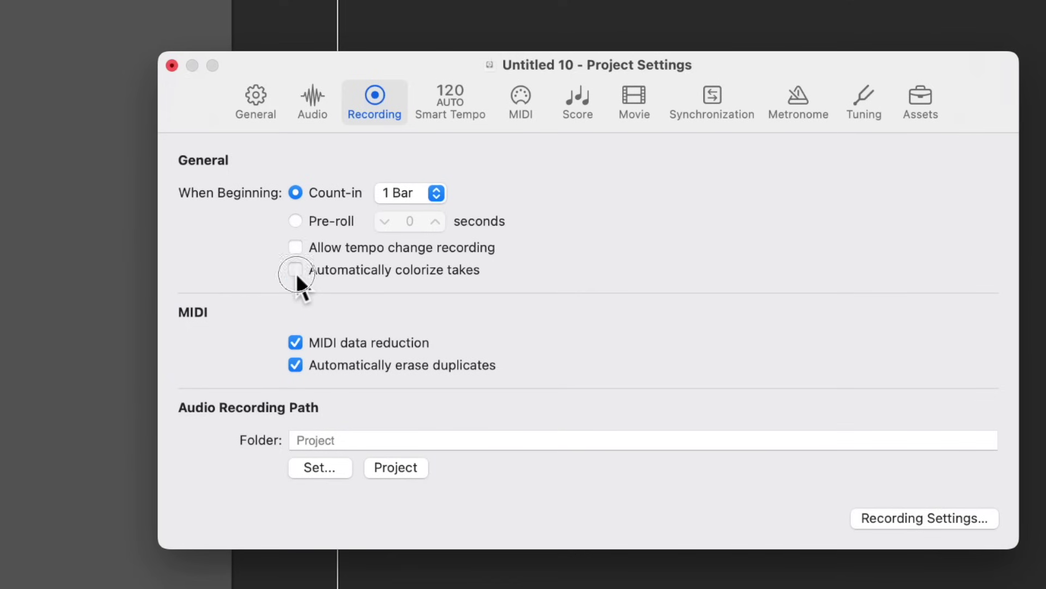
Set Overlapping MIDI Recordings to Cycle On: Create Take Folder and start cycle recording over bars 1–4
click(171, 66)
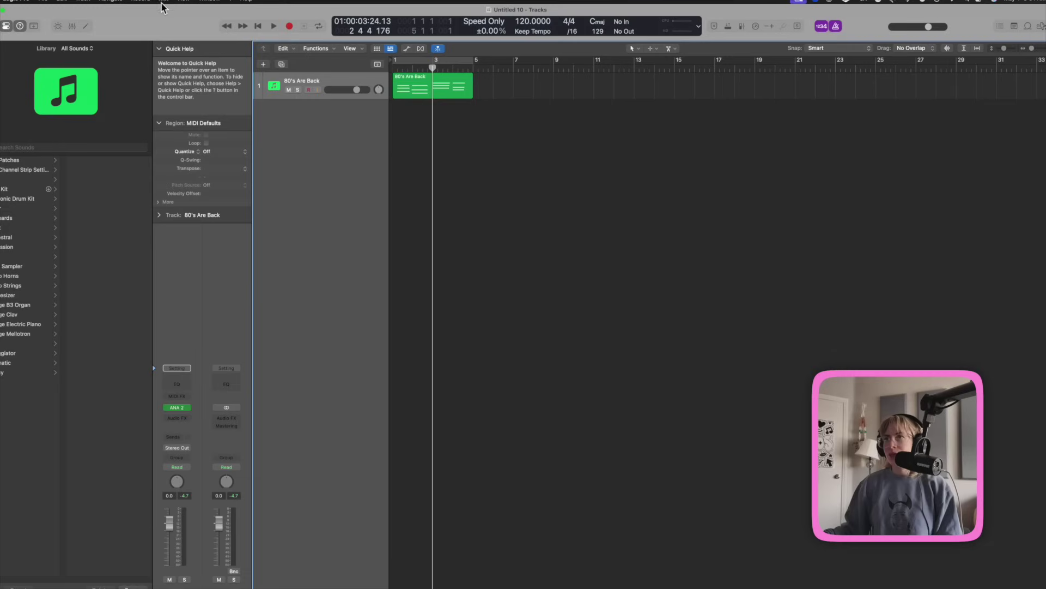
click(143, 1)
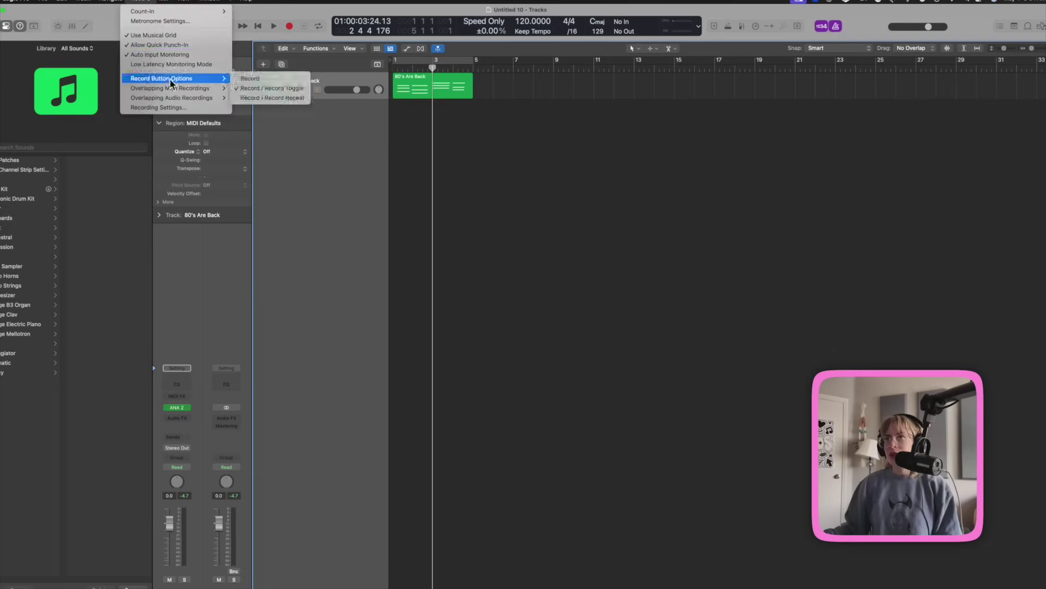
mouse_move(207, 88)
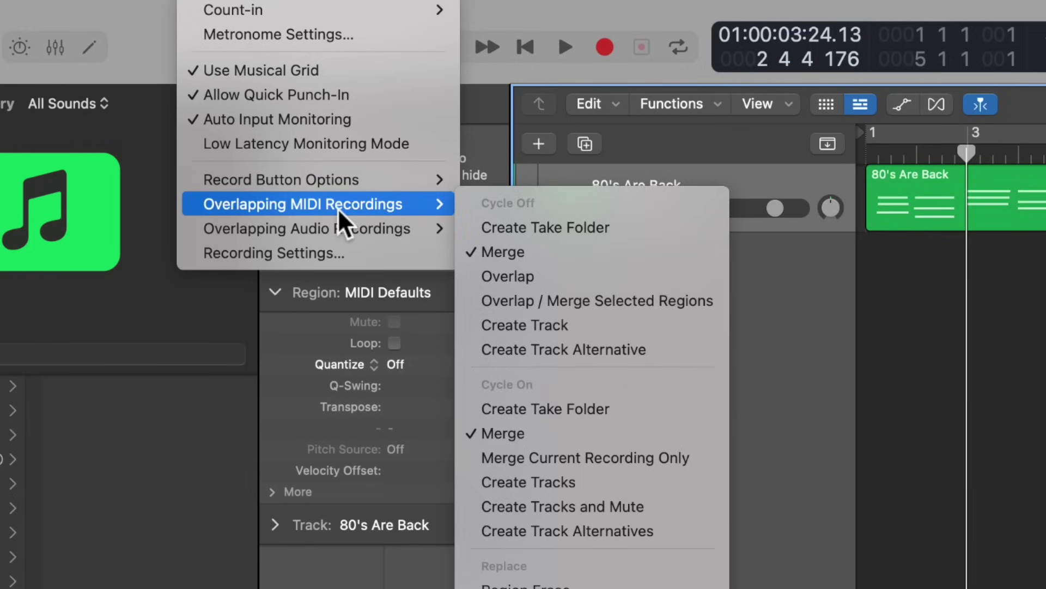
click(604, 417)
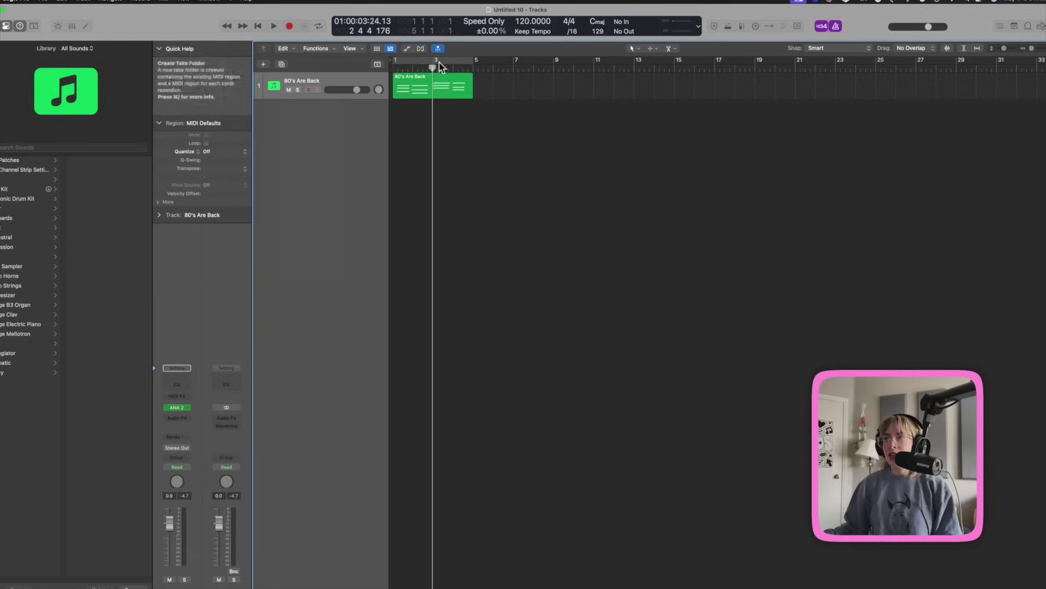
click(289, 26)
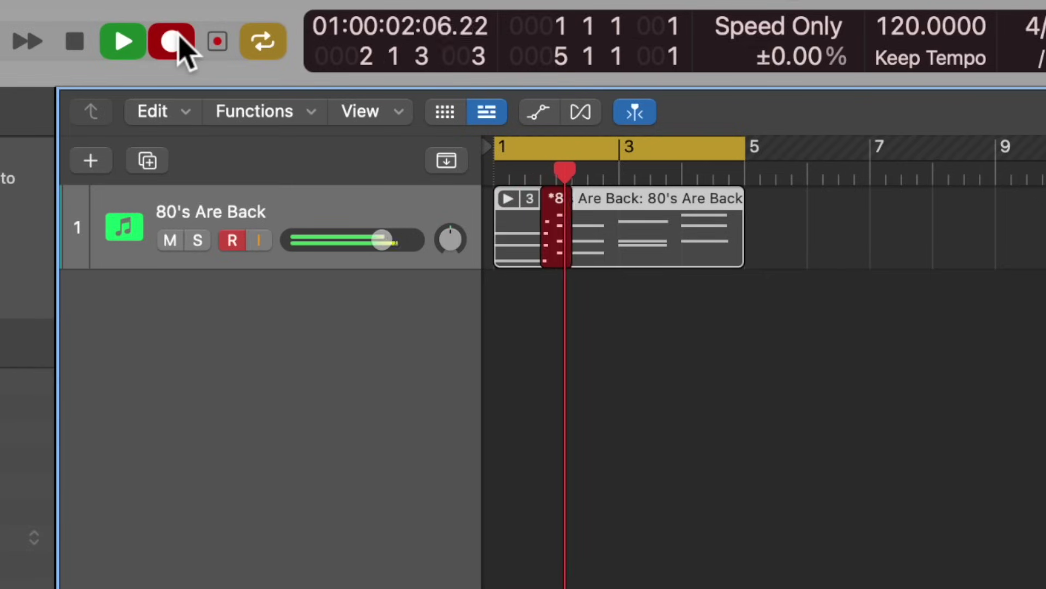
Stop cycle recording, expand the take folder, and audition takes 1 to 4, ending on take 4
key(space)
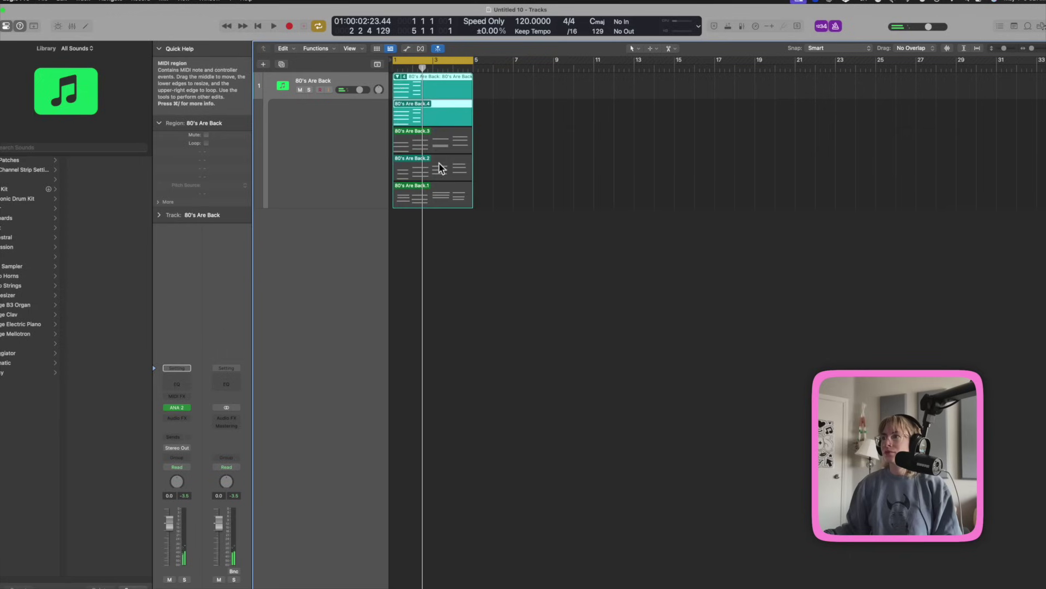
click(507, 199)
click(644, 482)
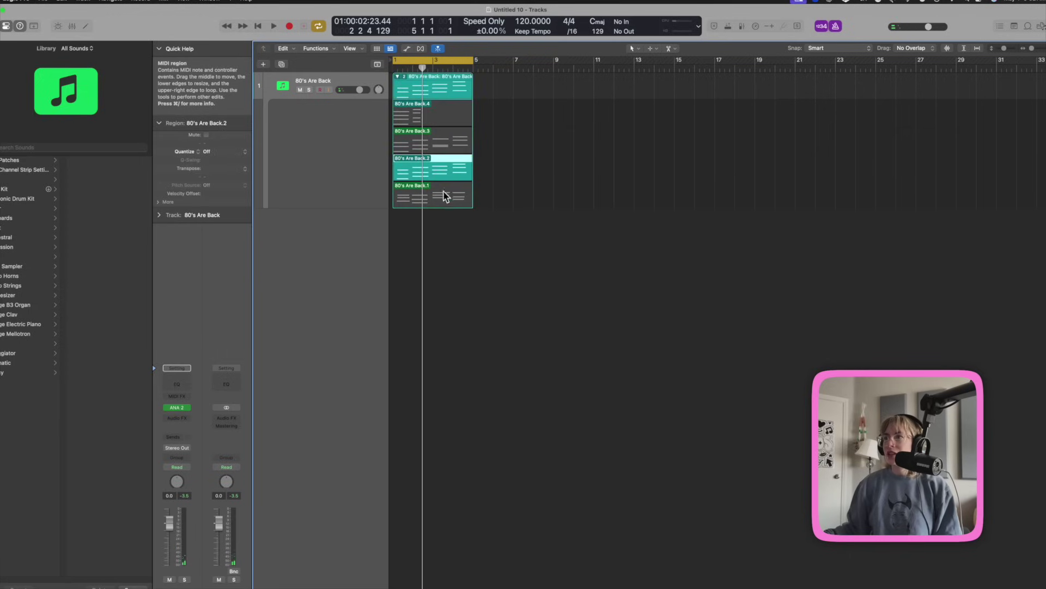
click(446, 195)
click(441, 169)
click(439, 143)
click(436, 119)
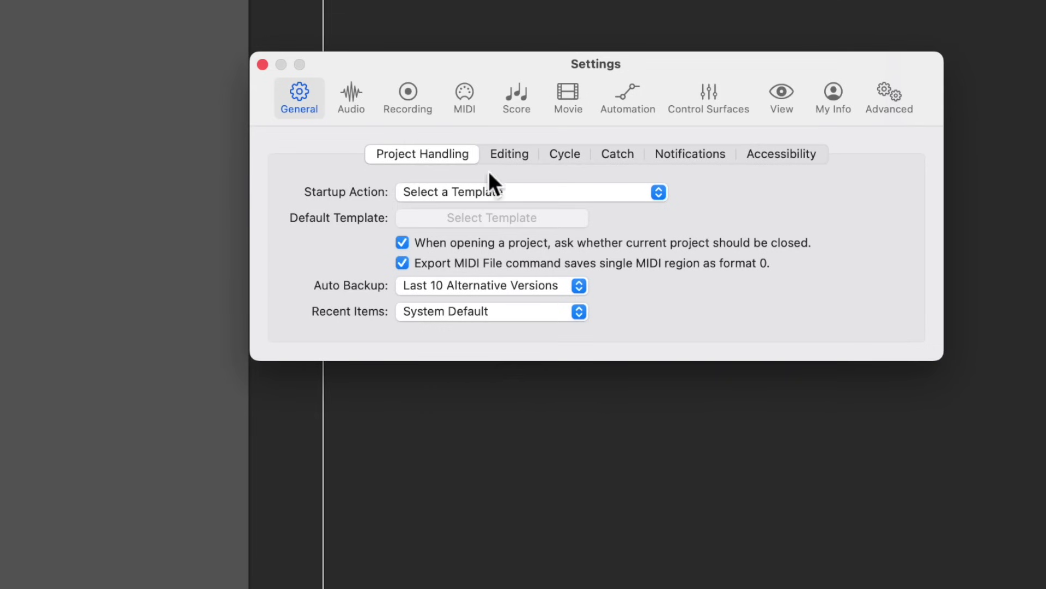
In Settings > General > Editing, set the right mouse button to Opens Tool Menu
click(522, 156)
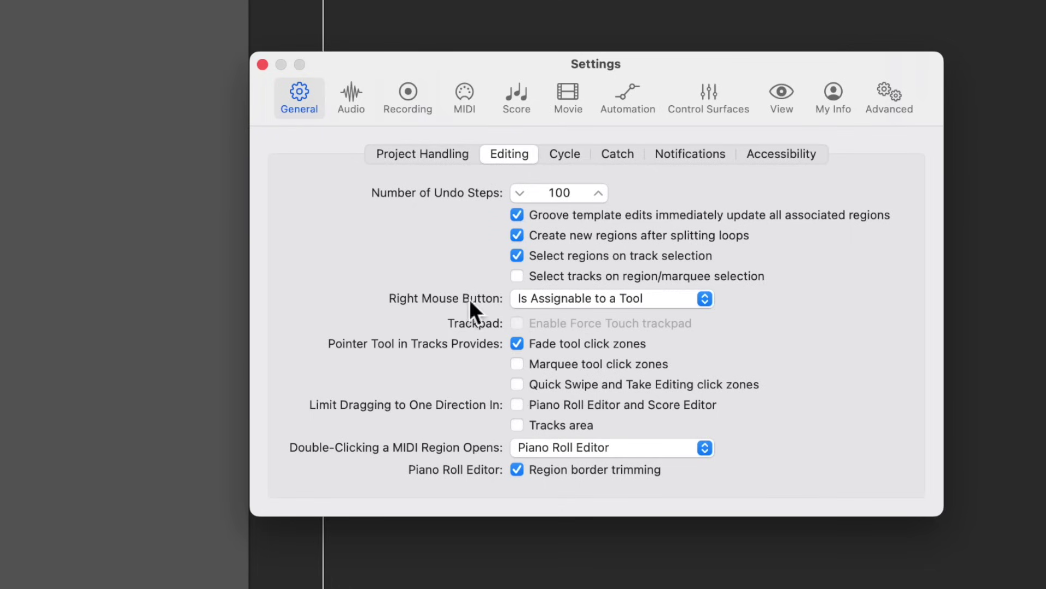
click(669, 302)
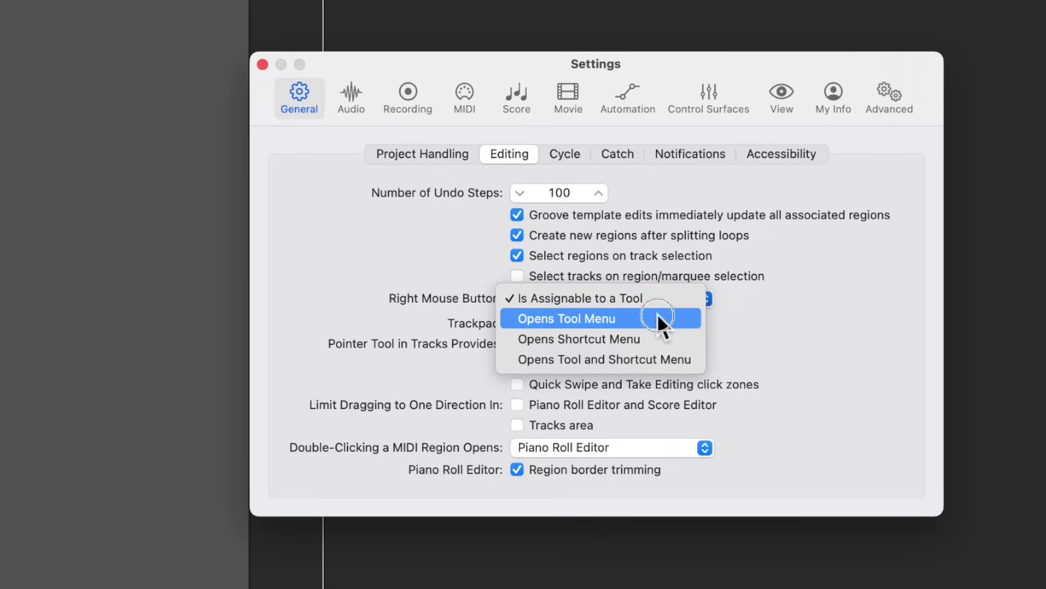
click(660, 319)
click(692, 301)
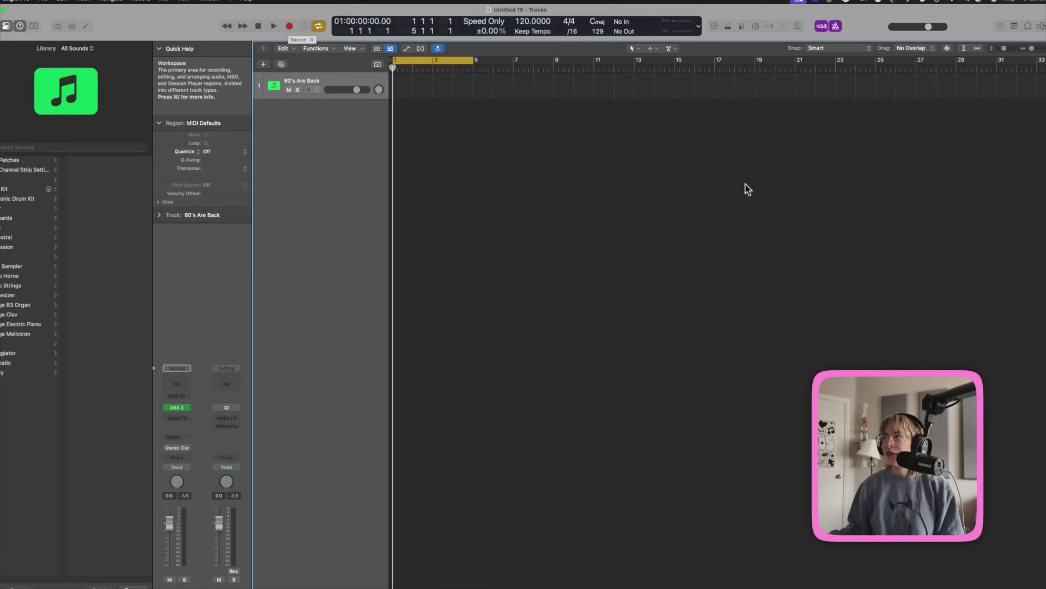
Search Apple Loops for 'chords' and add Big Funk Synth Chords 01 as a new track at bar 1
click(1028, 27)
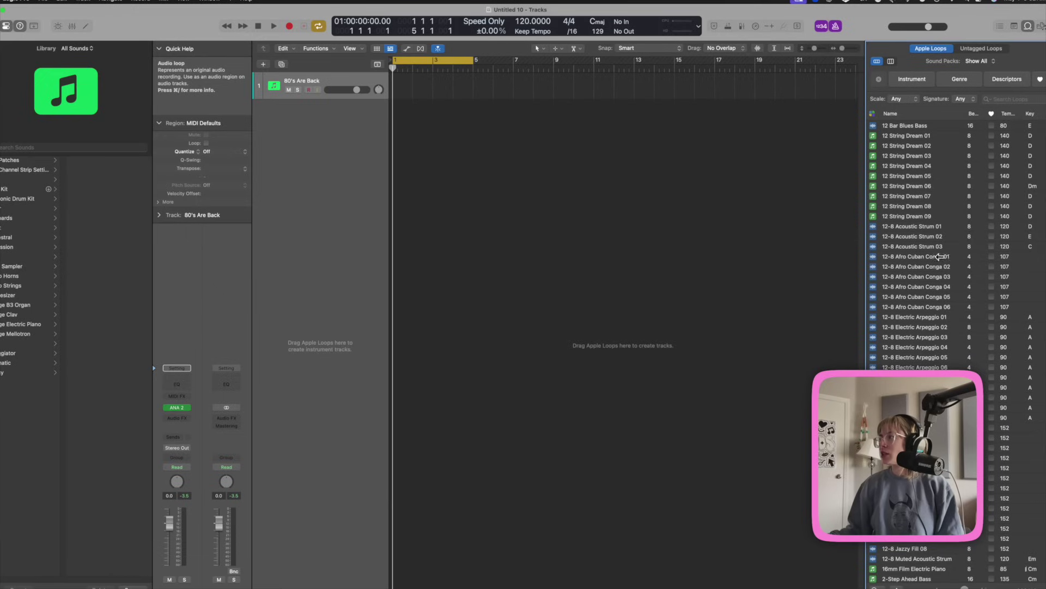
scroll(1023, 144, down, 7)
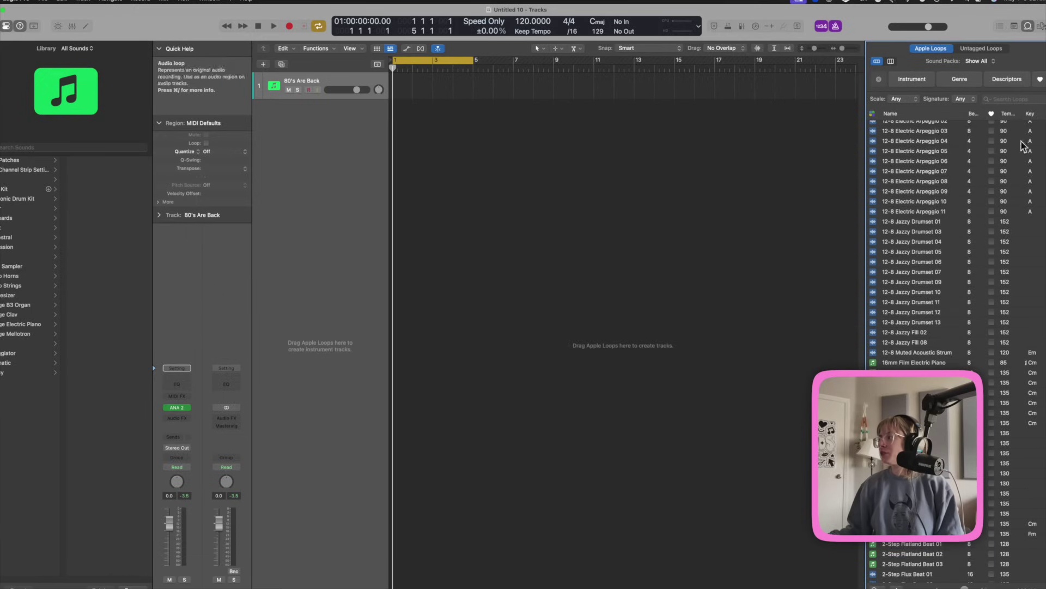
click(1008, 100)
text(chords)
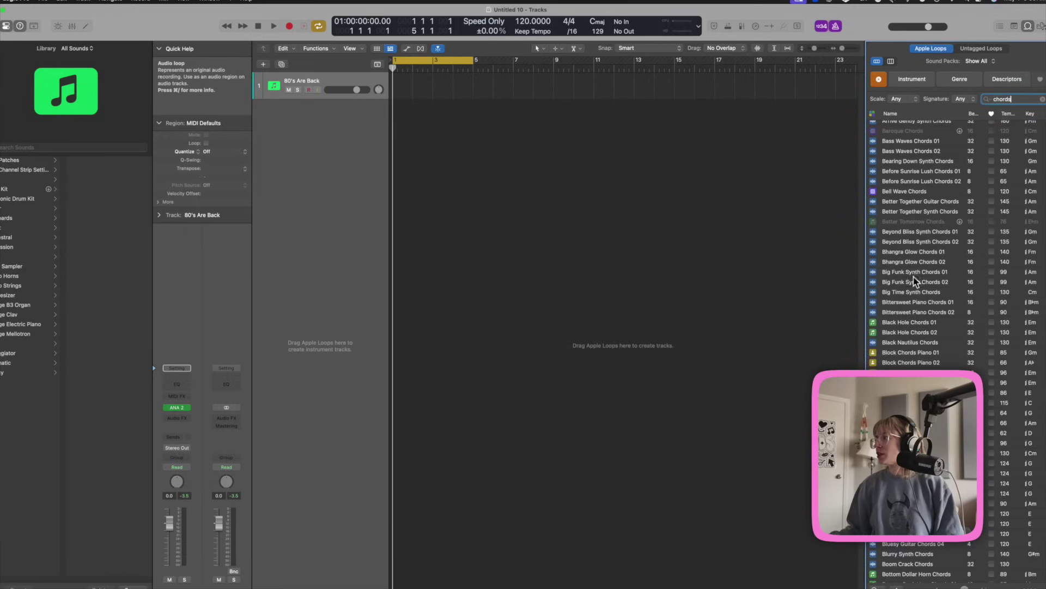
click(914, 274)
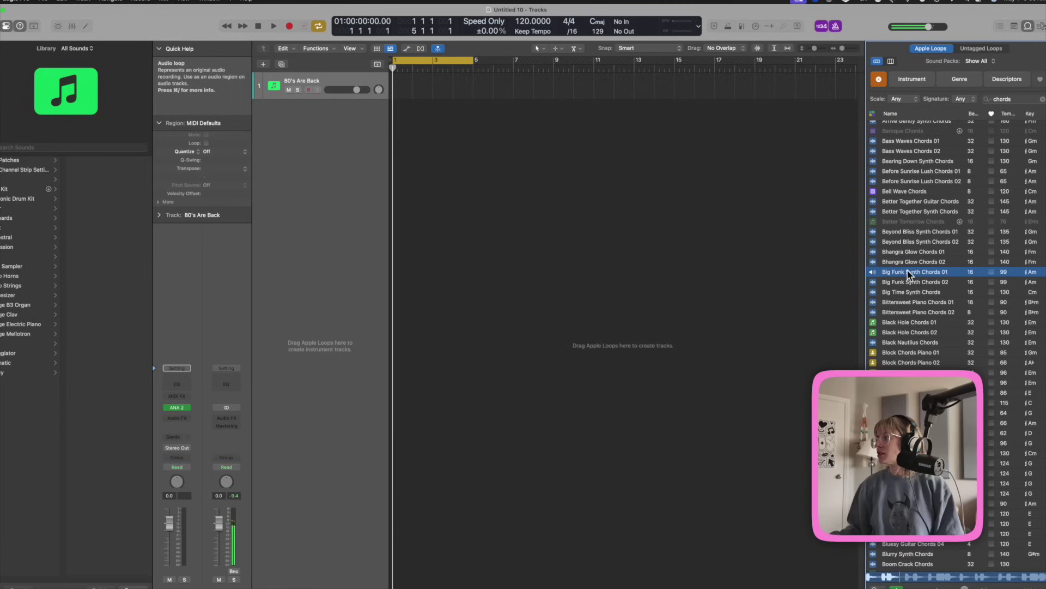
drag(909, 274, 398, 147)
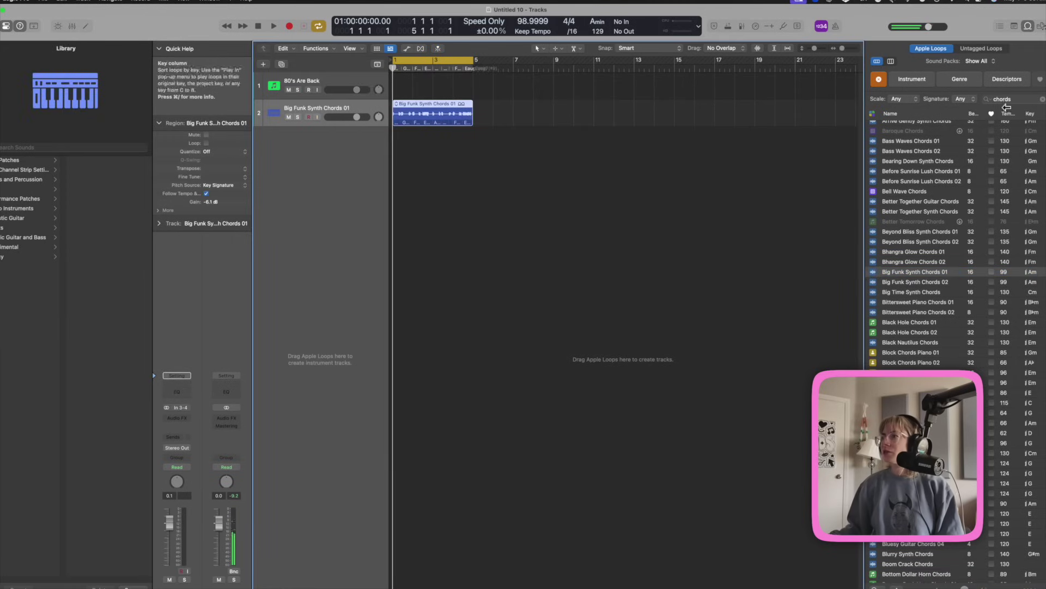
click(497, 120)
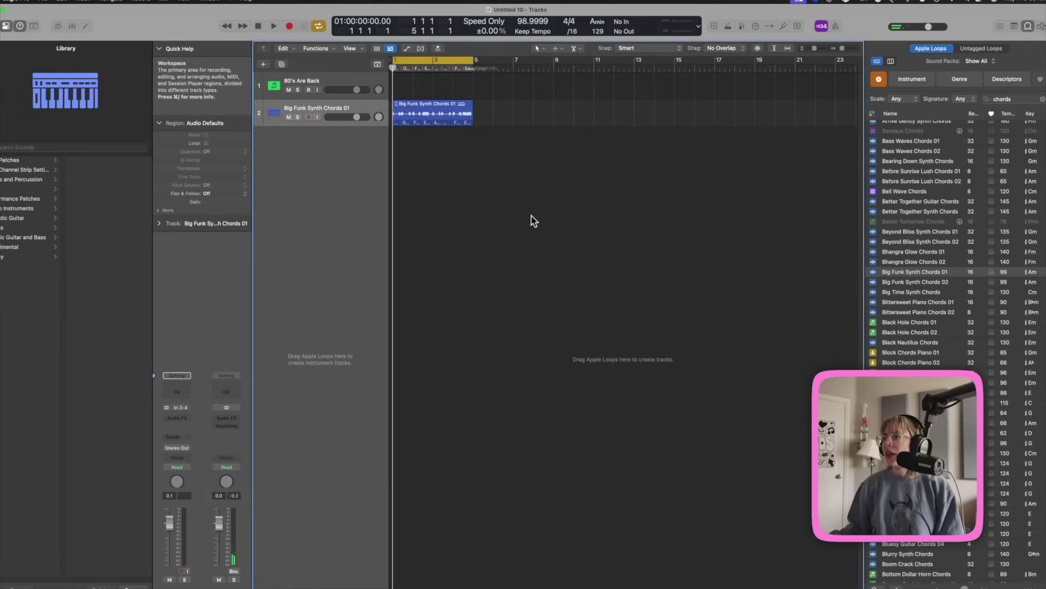
Drag fades onto the Big Funk Synth Chords 01 region, including a fade-in at its start
key(super+comma)
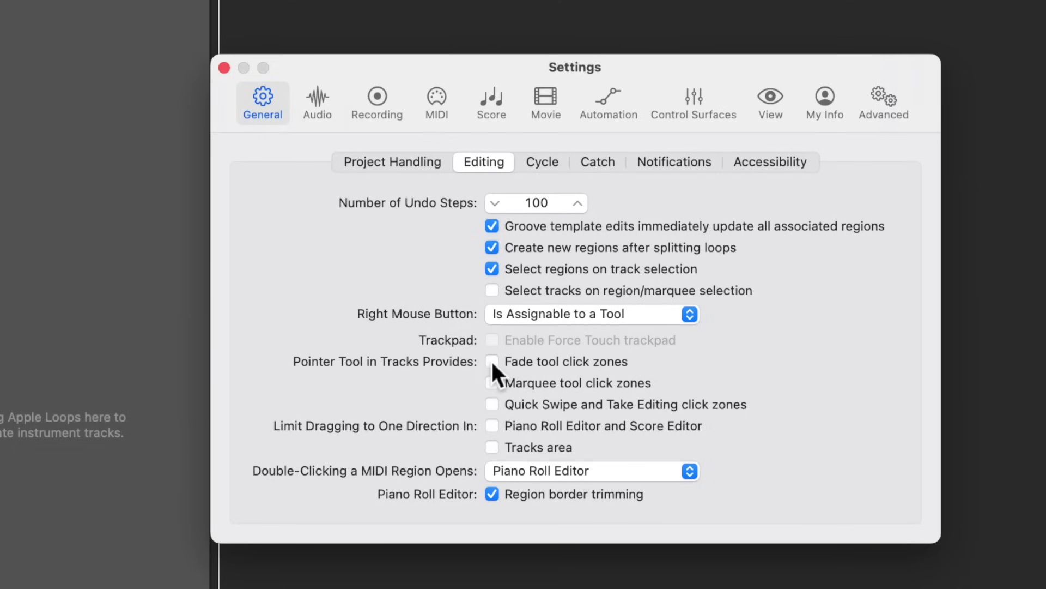
click(224, 68)
drag(943, 257, 981, 224)
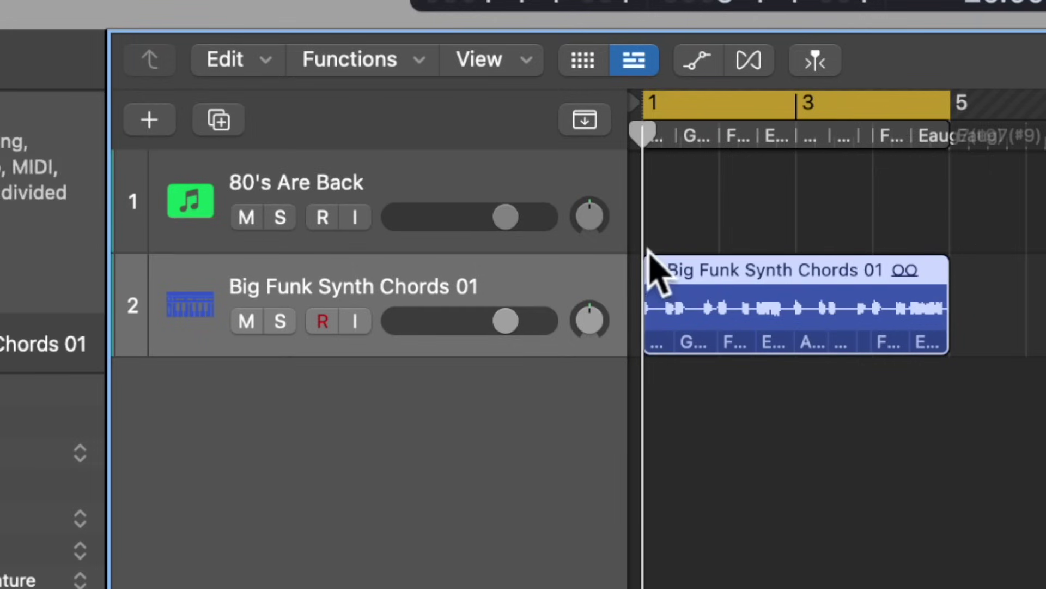
drag(656, 253, 701, 245)
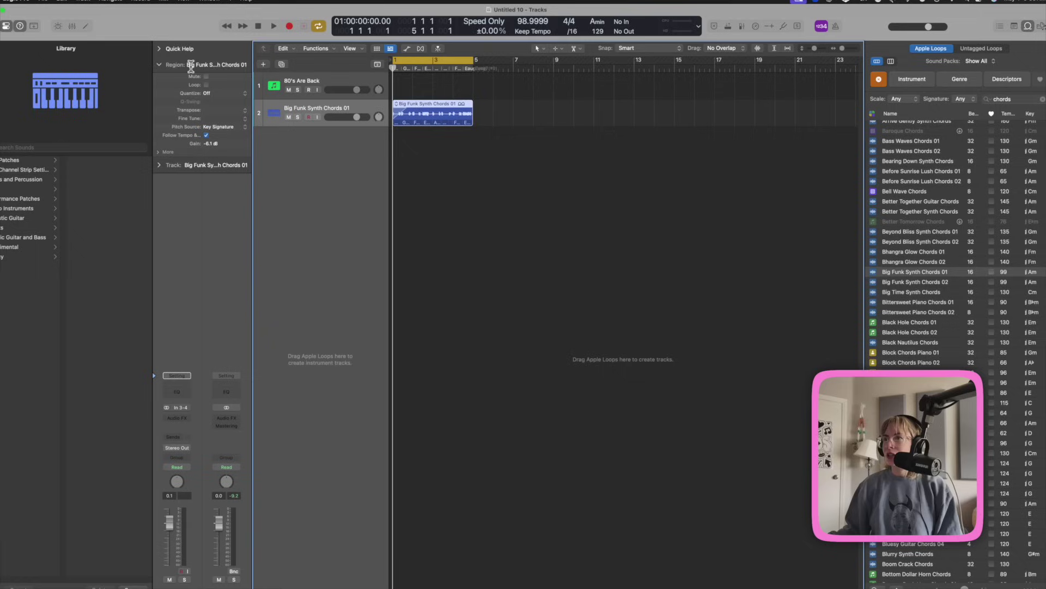
Set a fade-out length in the detached Region inspector, then close that window
drag(172, 65, 548, 158)
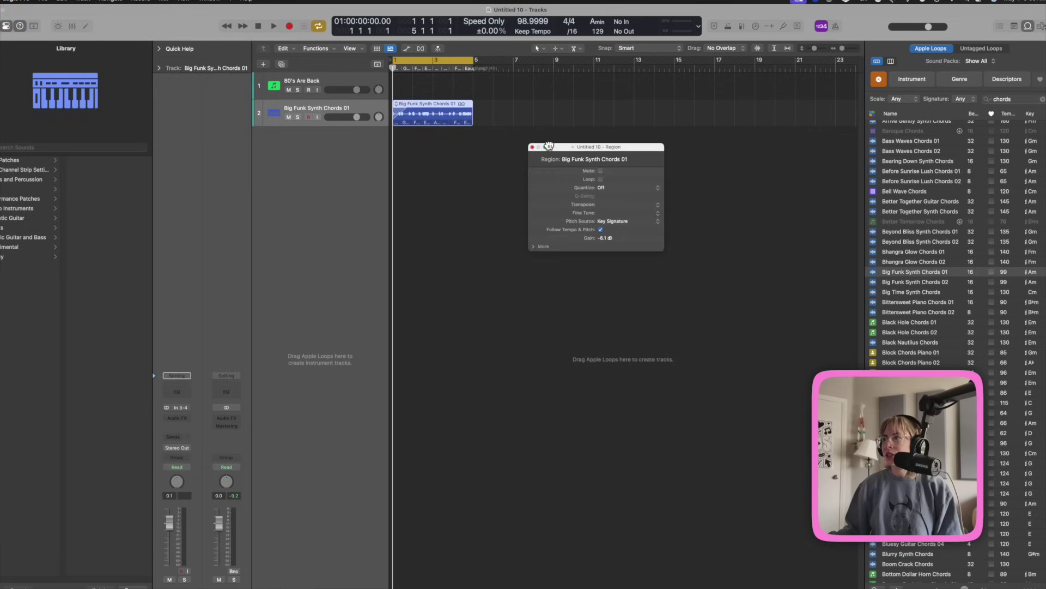
click(533, 247)
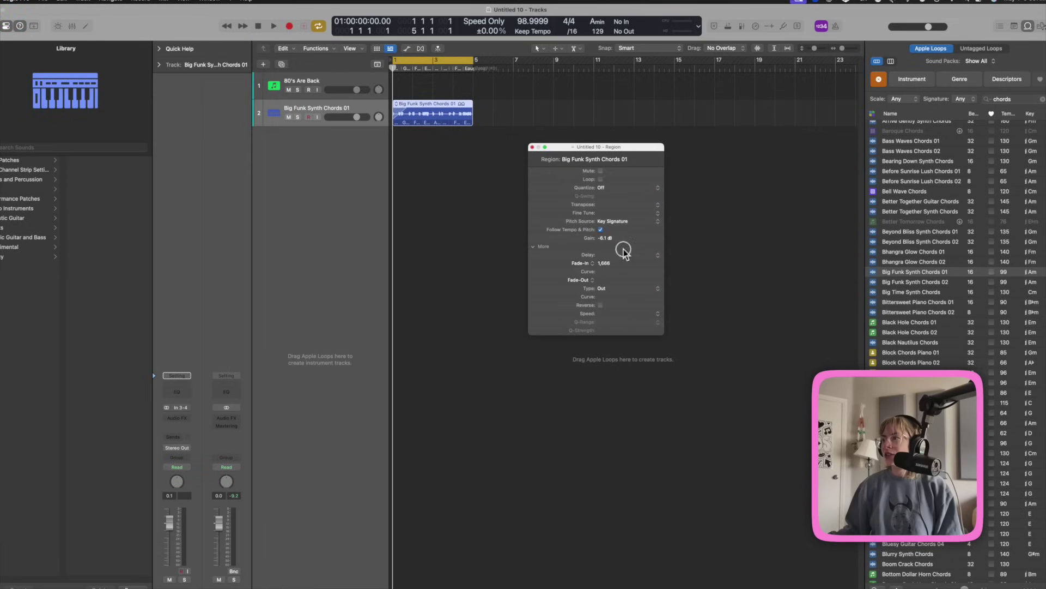
drag(630, 279, 629, 272)
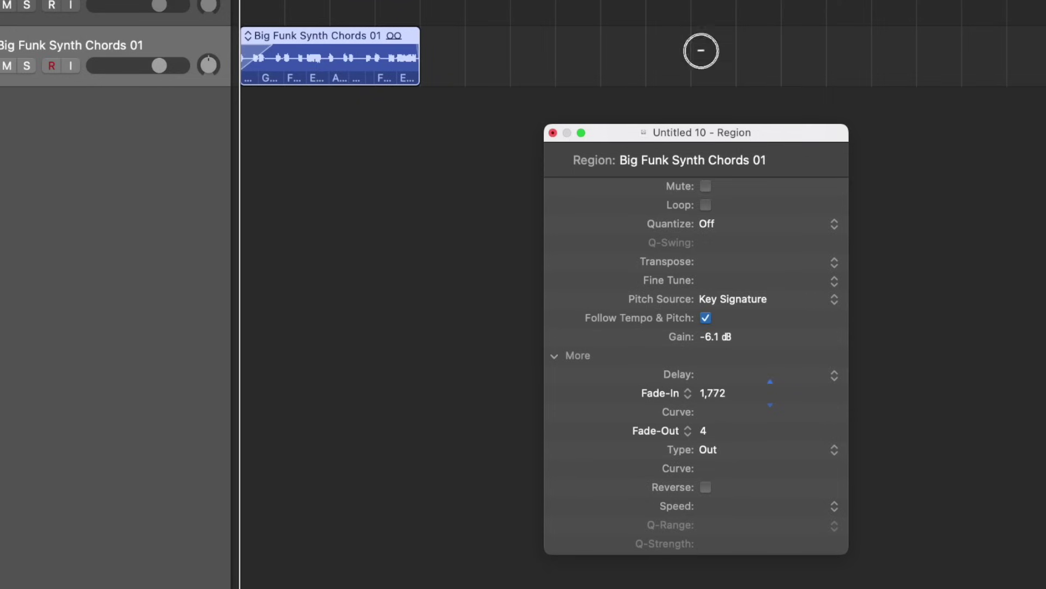
click(553, 132)
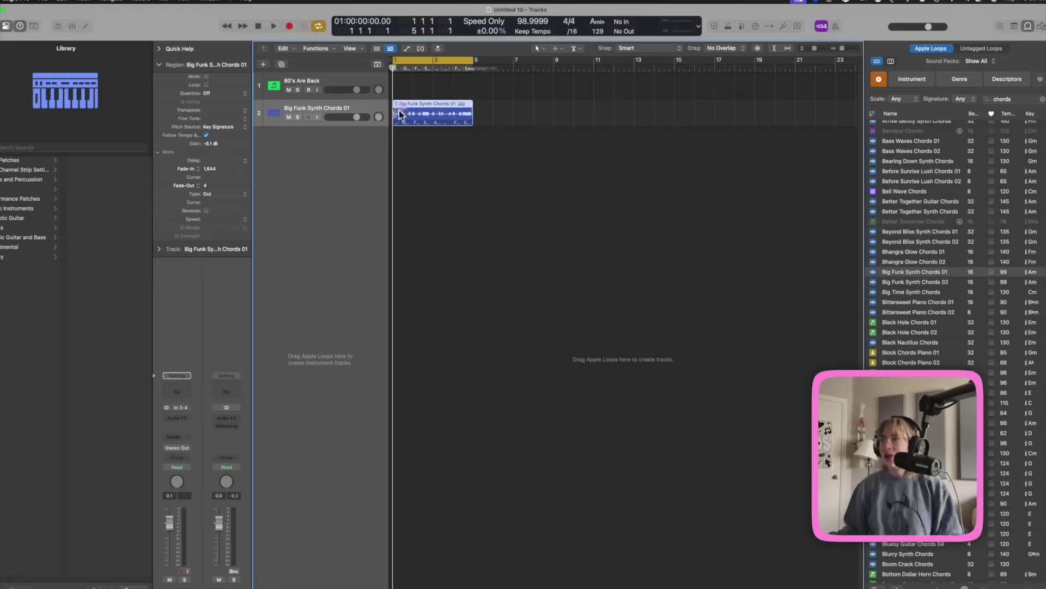
Turn the chord region's fade-in into Speed Up and its fade-out into Slow Down, auditioning with playback
right_click(257, 48)
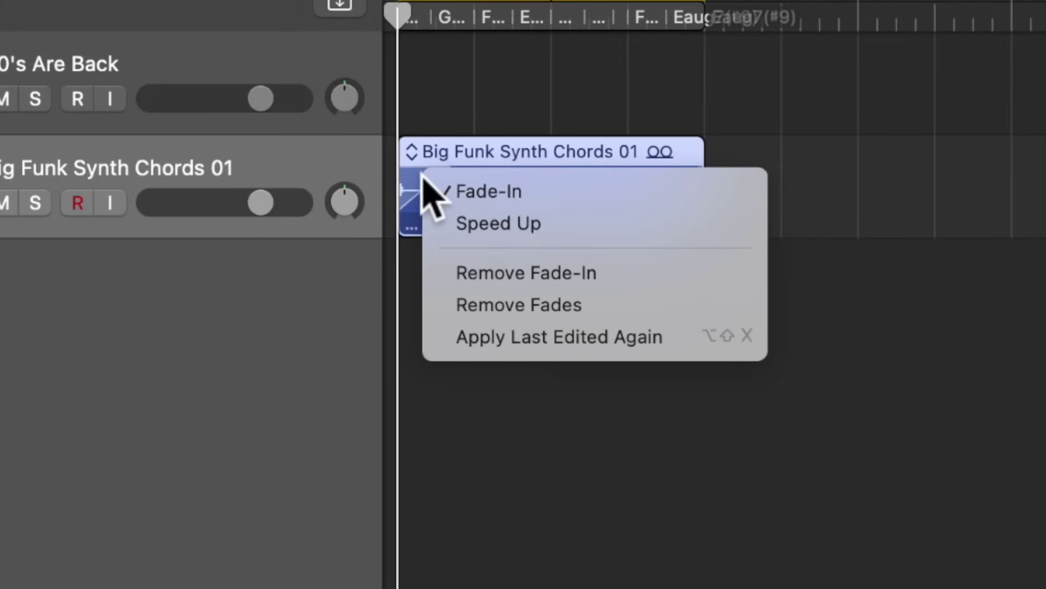
click(491, 223)
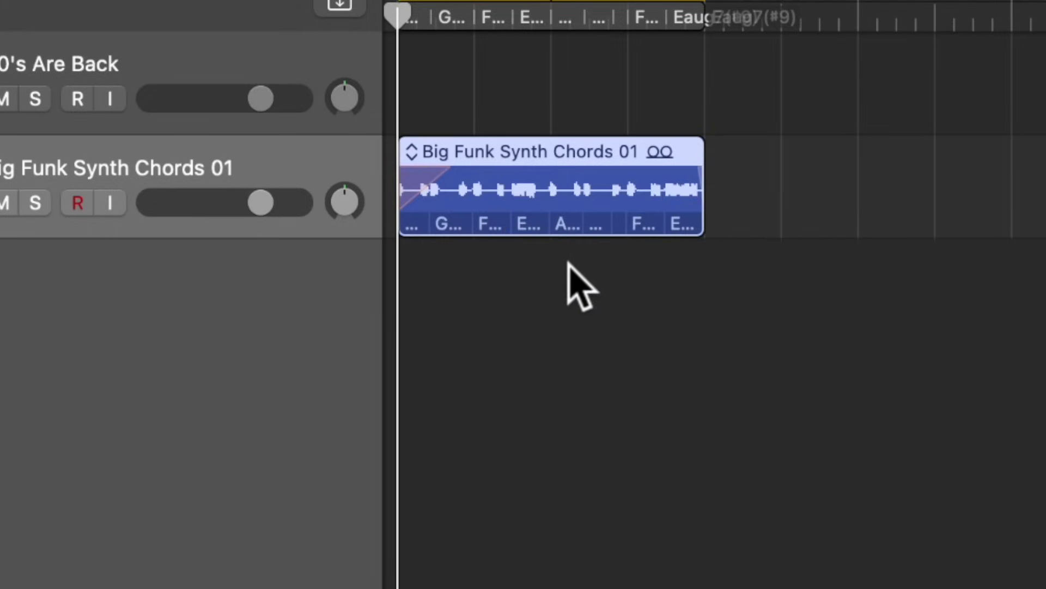
key(space)
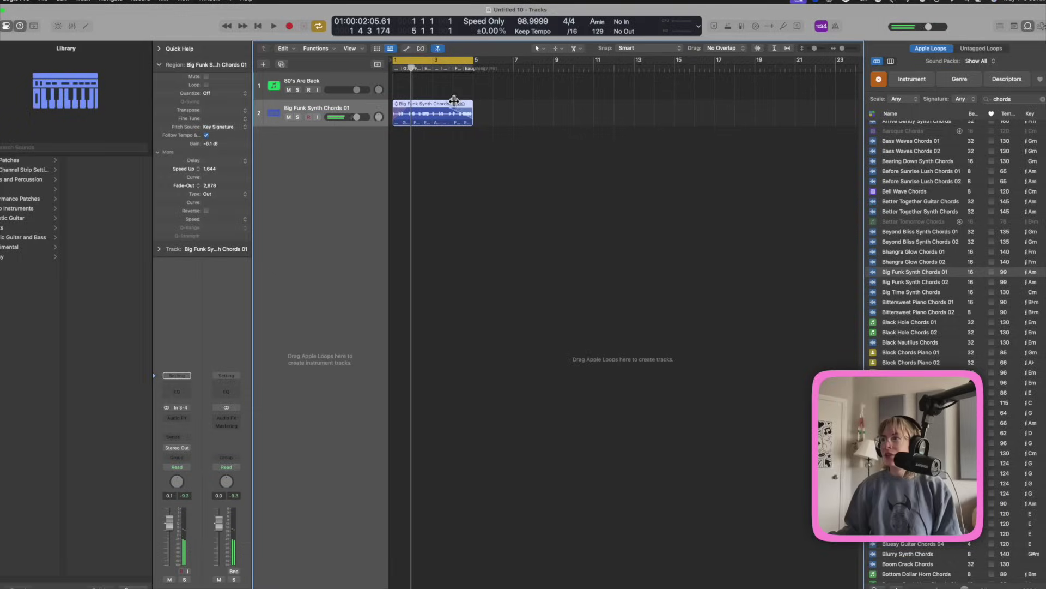
right_click(468, 116)
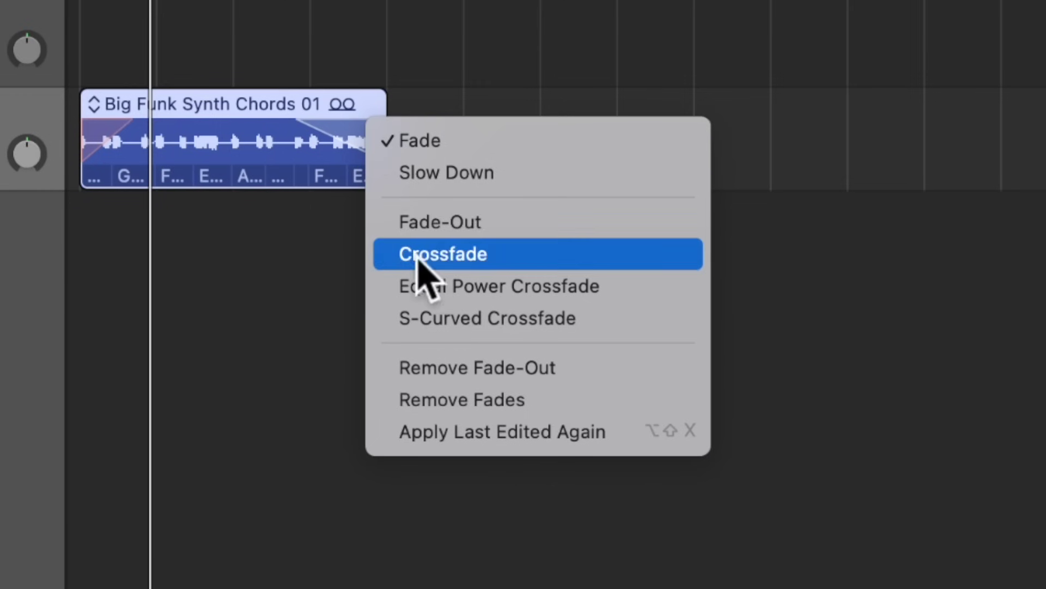
click(483, 121)
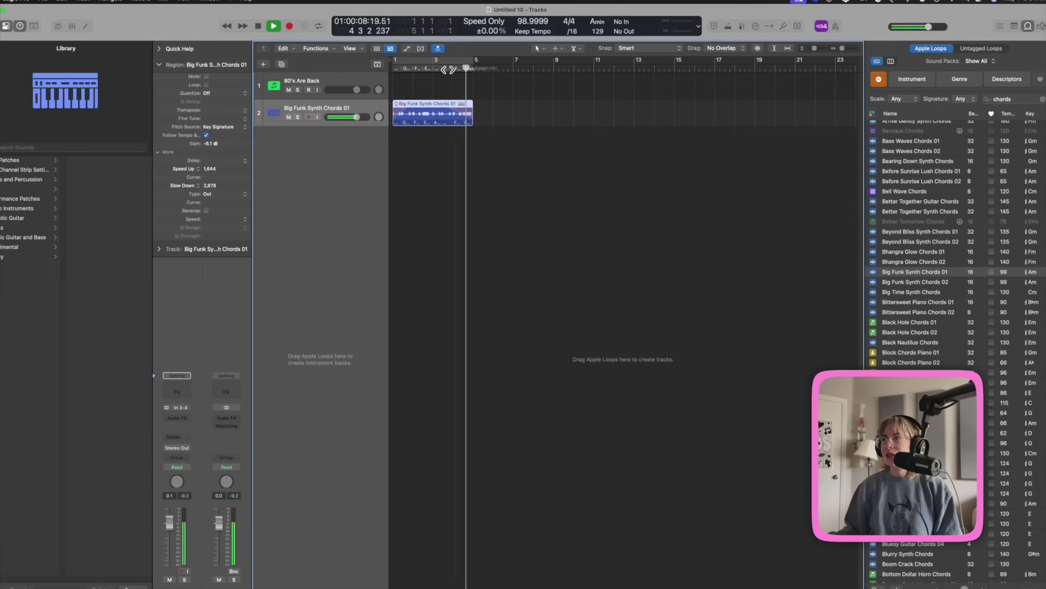
key(space)
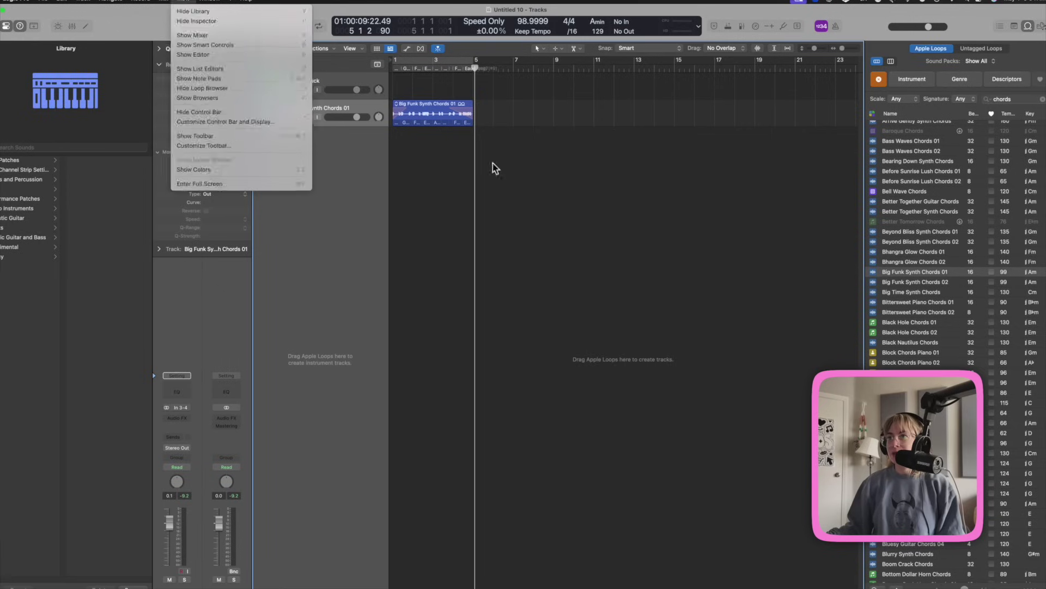
Return to bar 1, select 80's Are Back, and change the Overlapping MIDI Recordings option
click(397, 70)
click(380, 79)
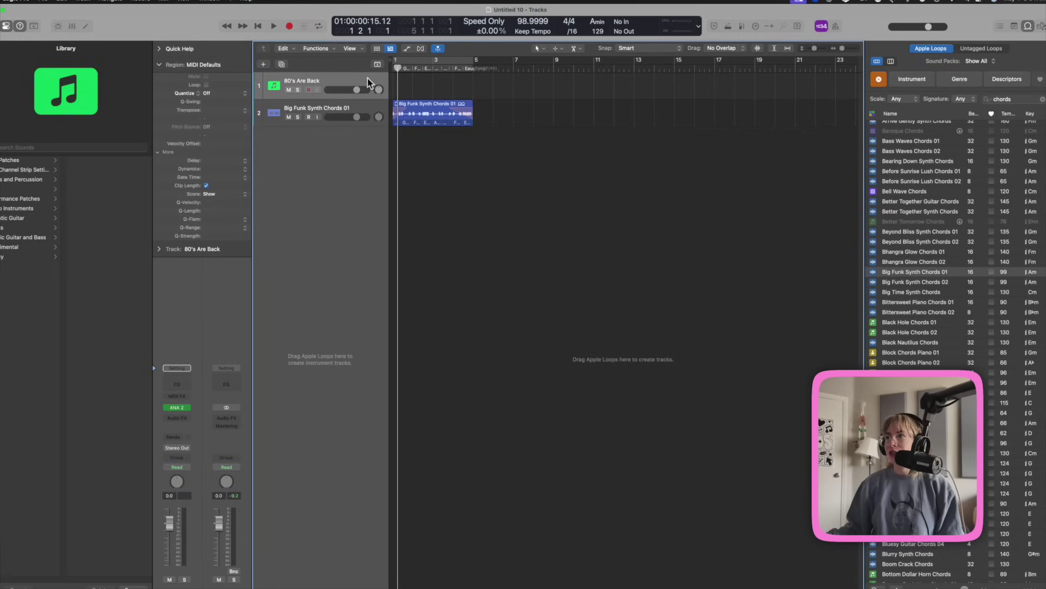
click(148, 2)
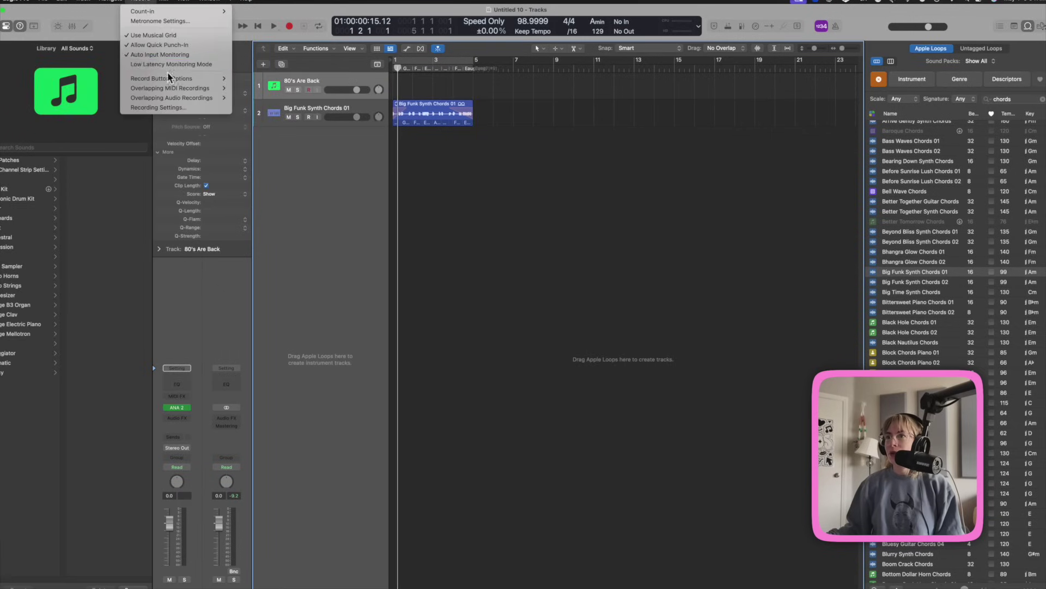
mouse_move(179, 88)
click(299, 182)
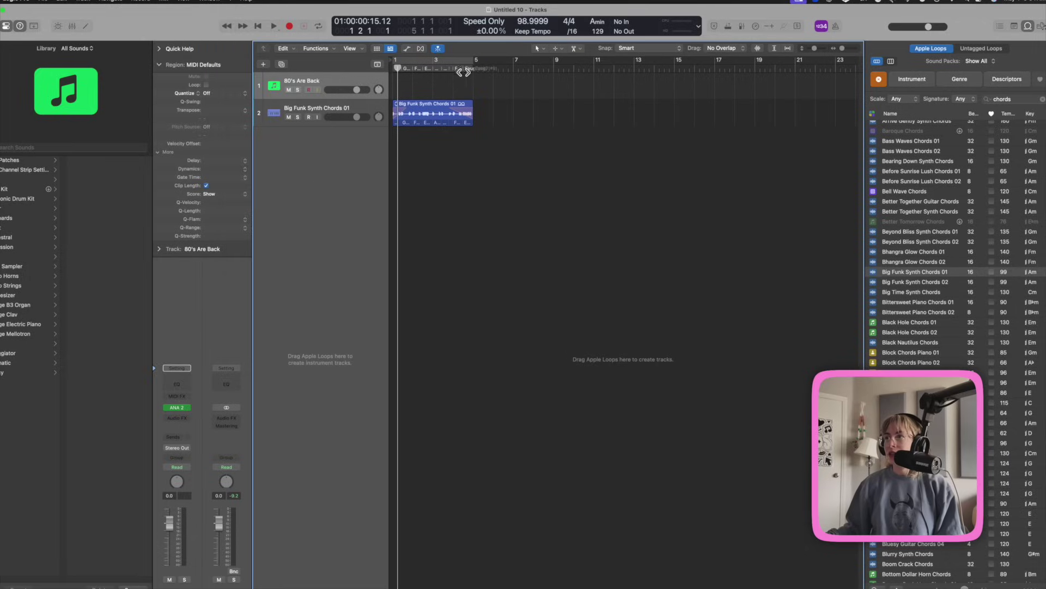
Mute Big Funk Synth Chords 01, record a new region on 80's Are Back, and open it in the Piano Roll
key(r)
click(289, 117)
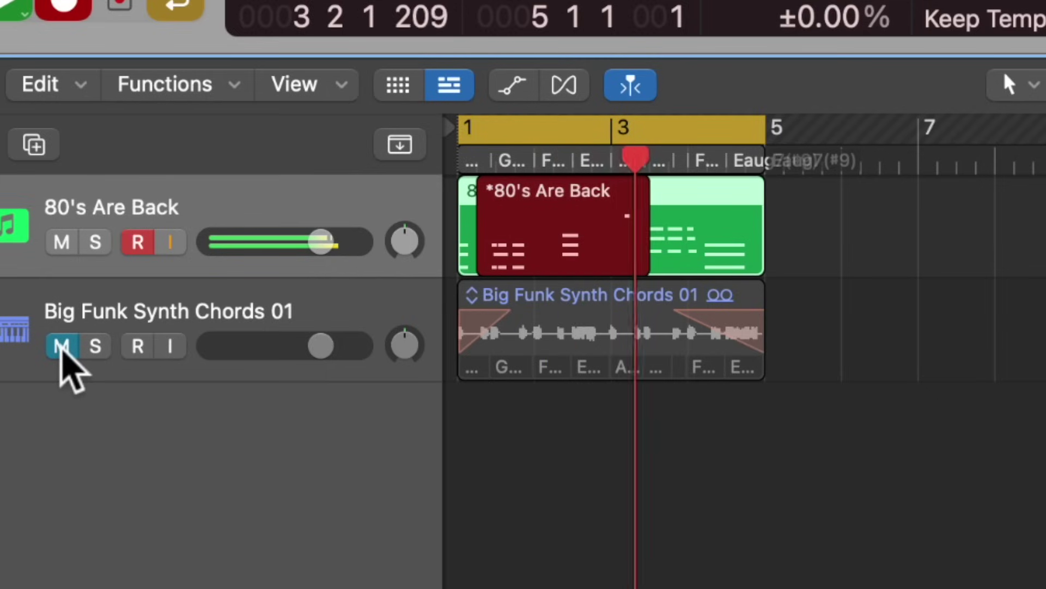
key(space)
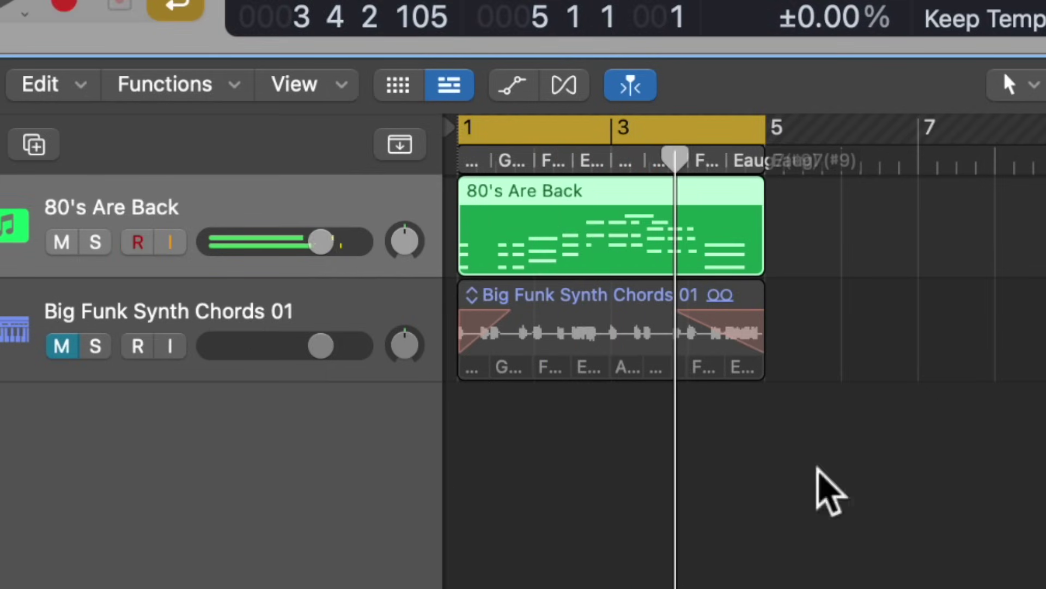
click(565, 220)
double_click(567, 221)
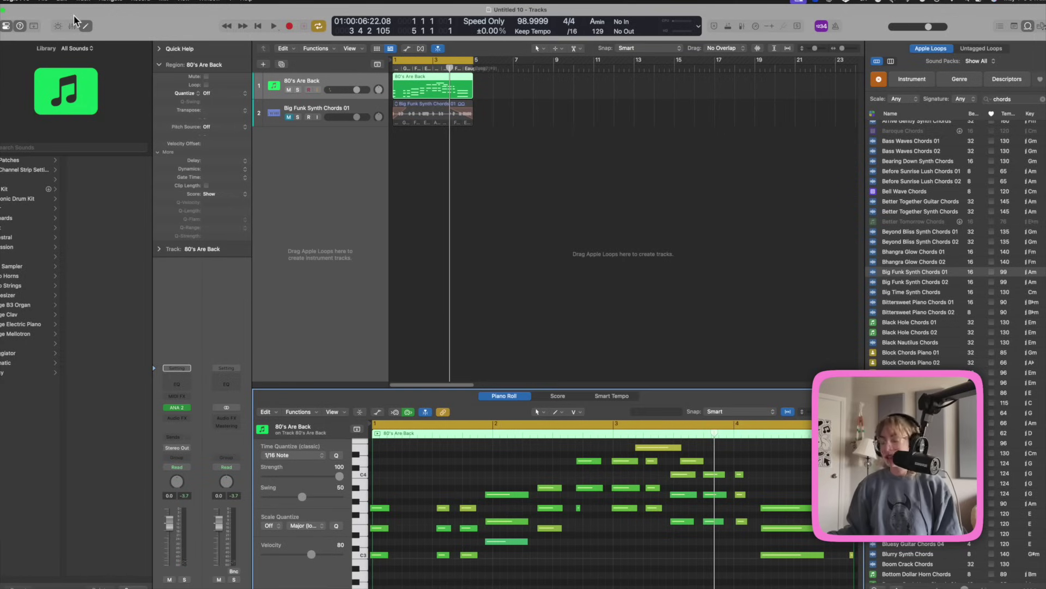
Show colour bars on the track headers and toggle track 2's groove-track following off and back on
click(365, 211)
key(alt+t)
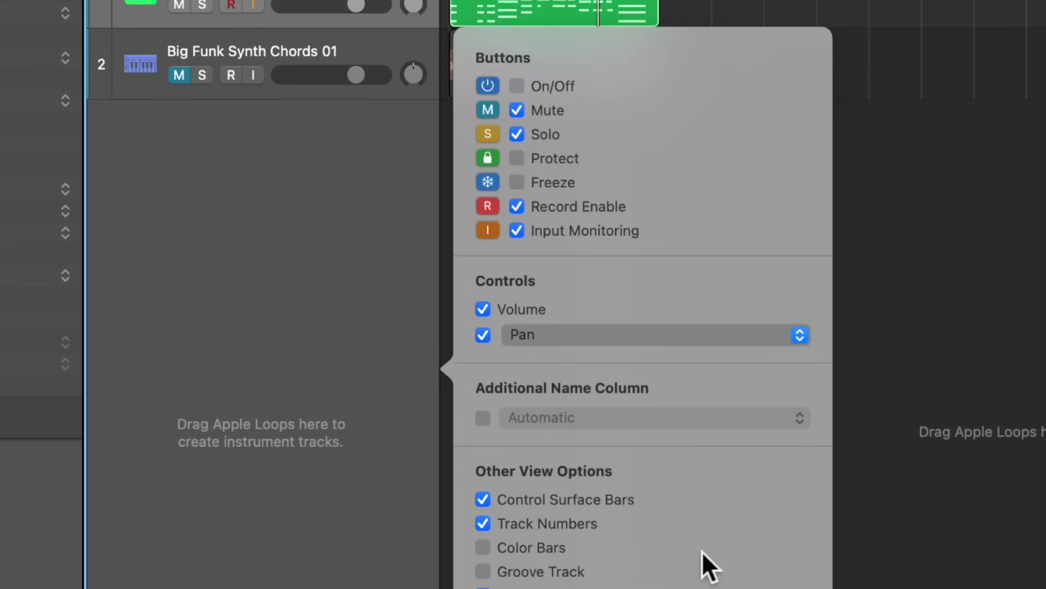
click(487, 550)
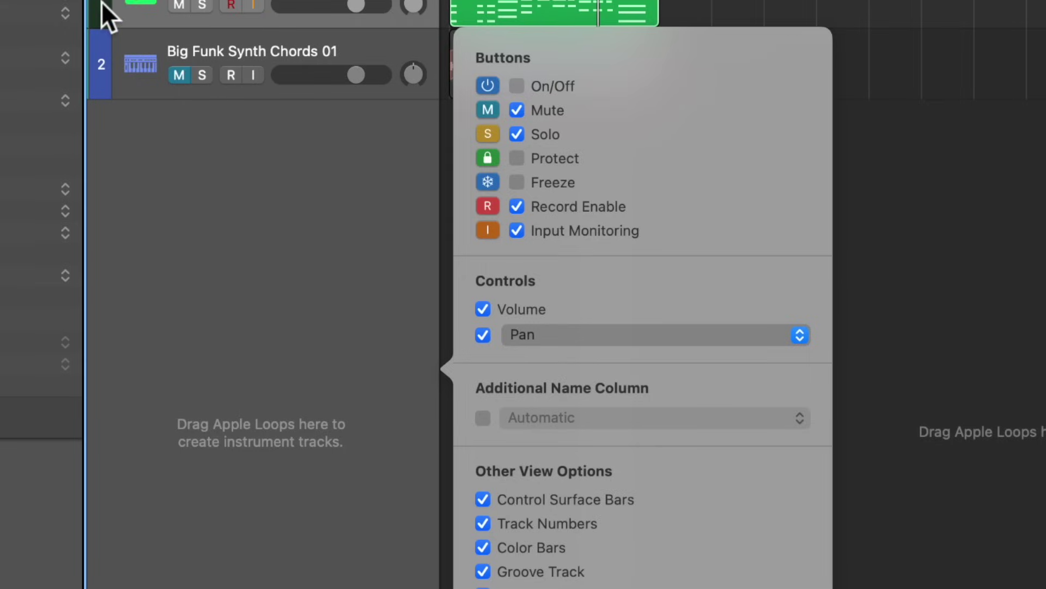
click(104, 14)
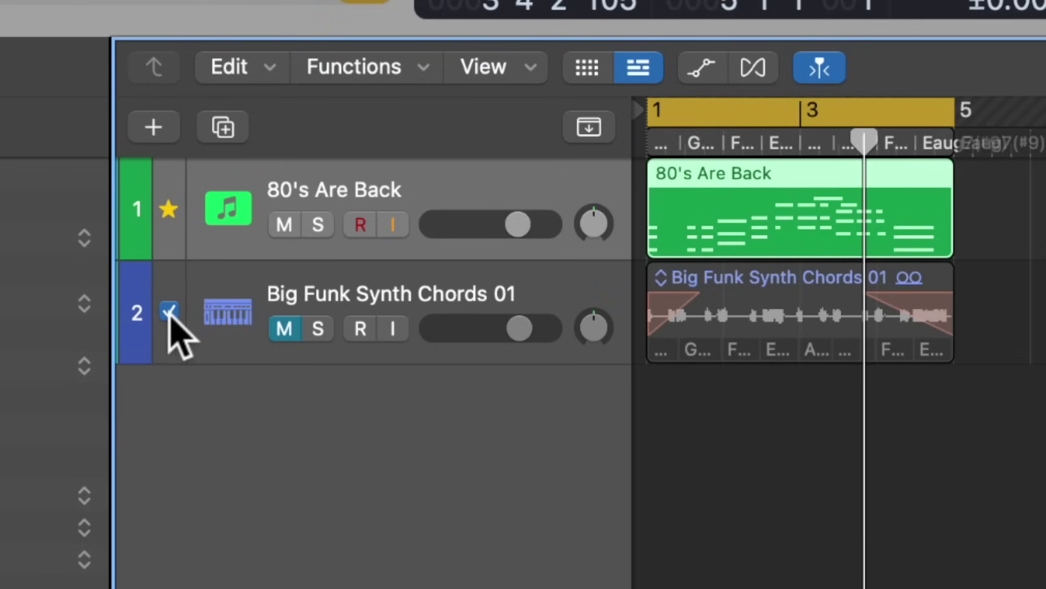
click(170, 312)
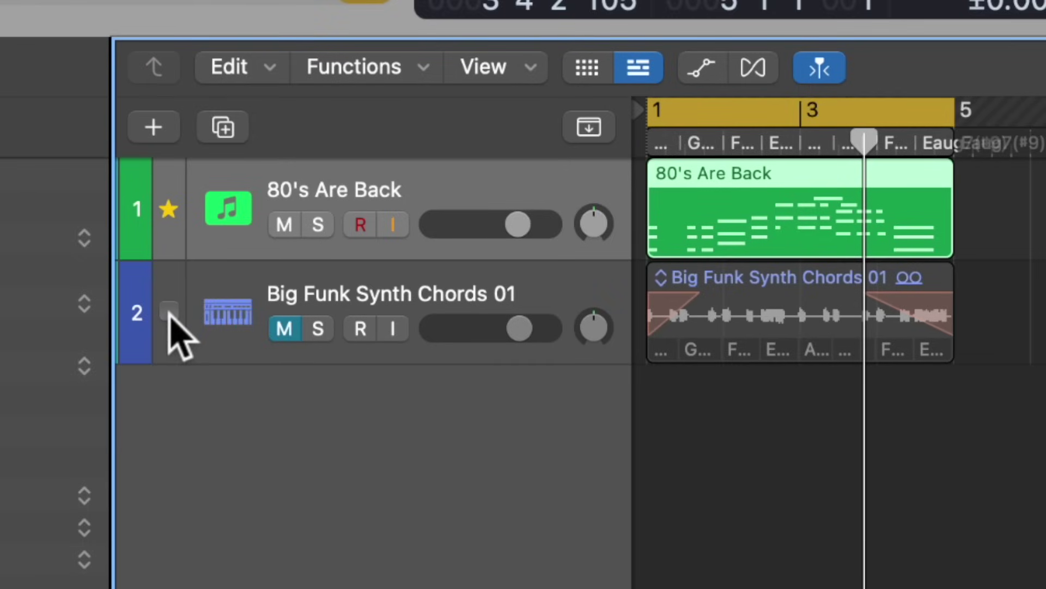
click(169, 312)
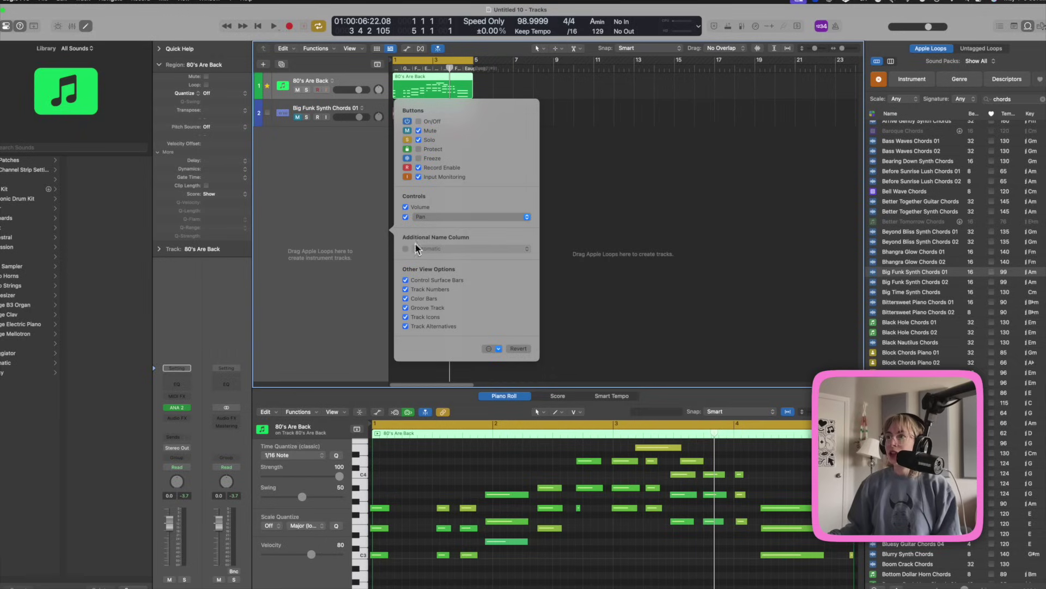
Create a new alternative B on 80's Are Back and record a fresh take into it
right_click(330, 81)
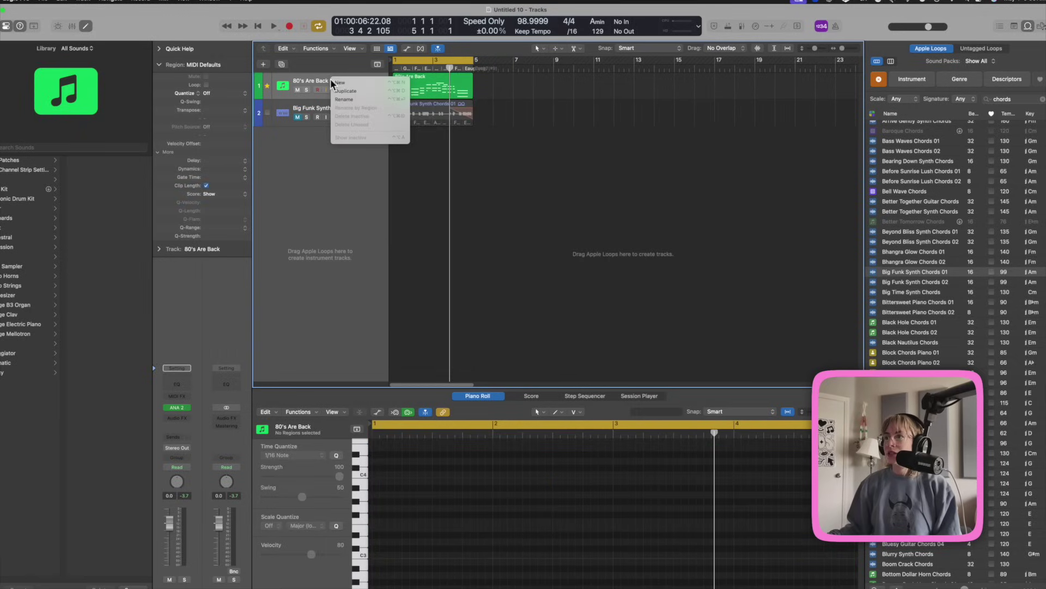
click(466, 66)
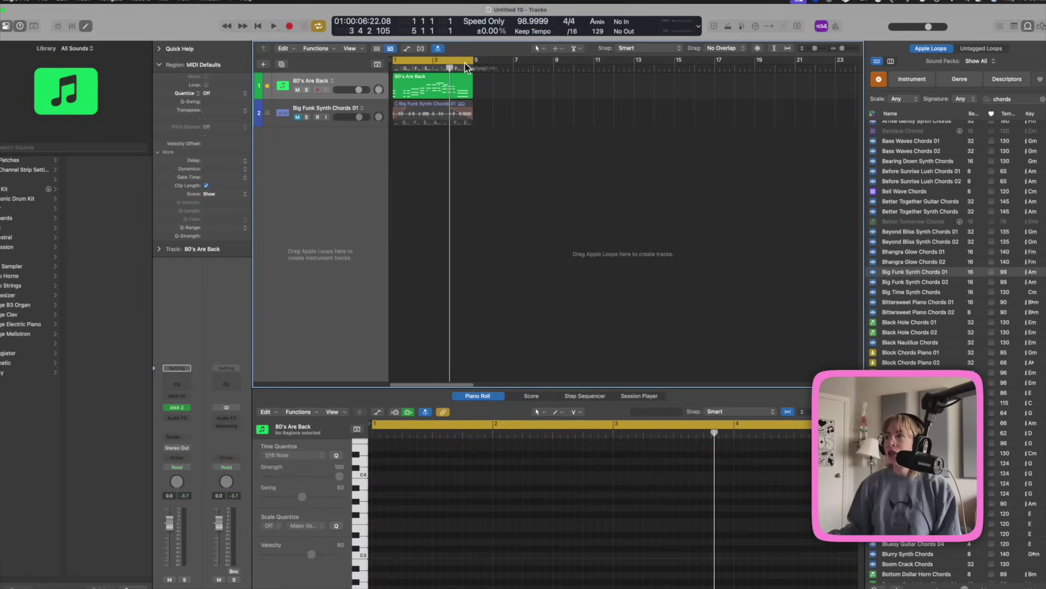
right_click(332, 83)
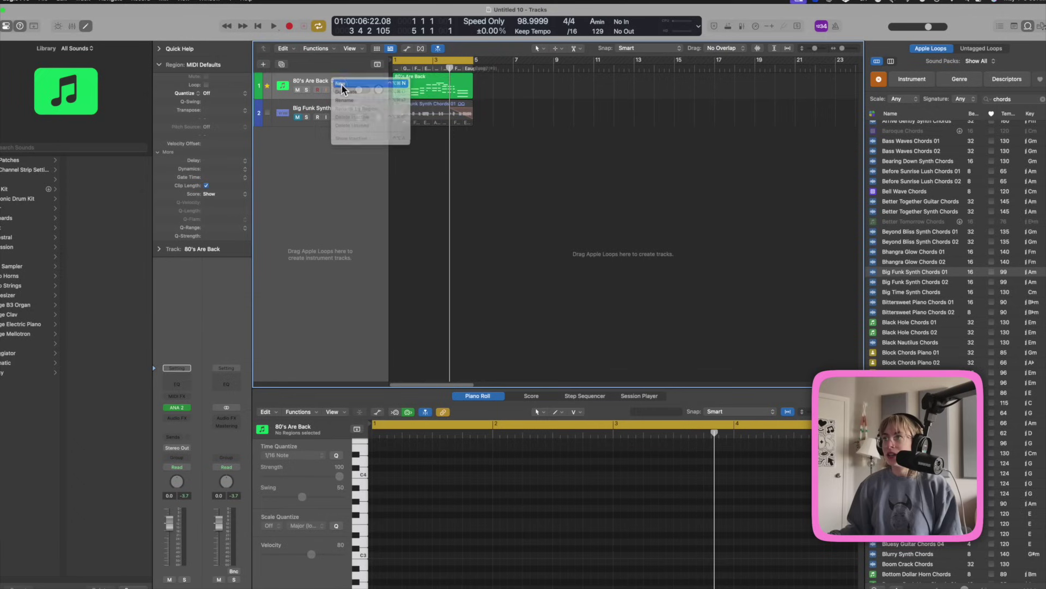
key(Escape)
key(super+z)
click(289, 26)
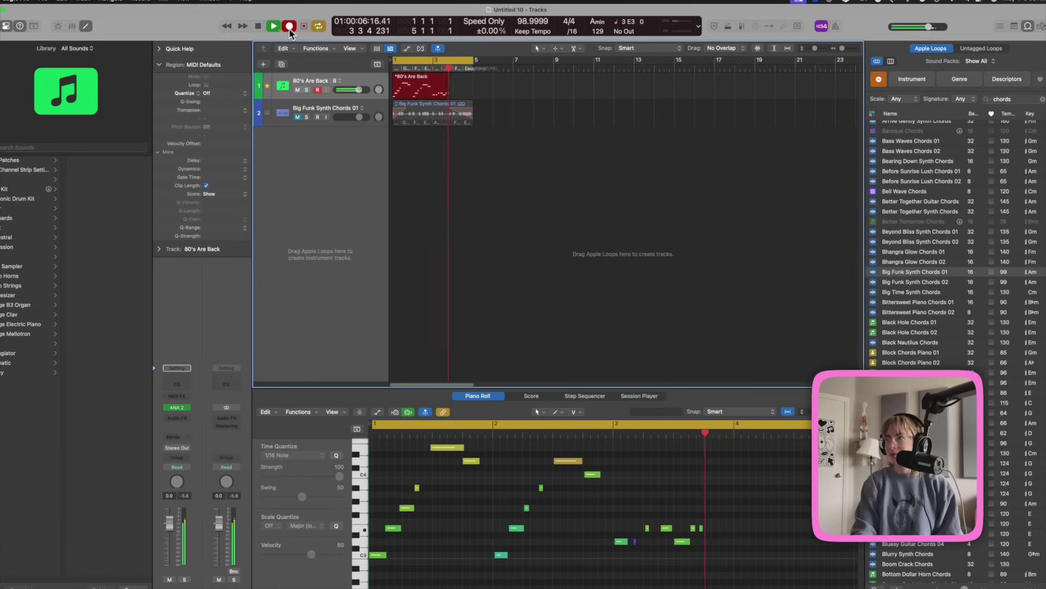
key(space)
Switch 80's Are Back to alternative A, then back to alternative B
click(338, 81)
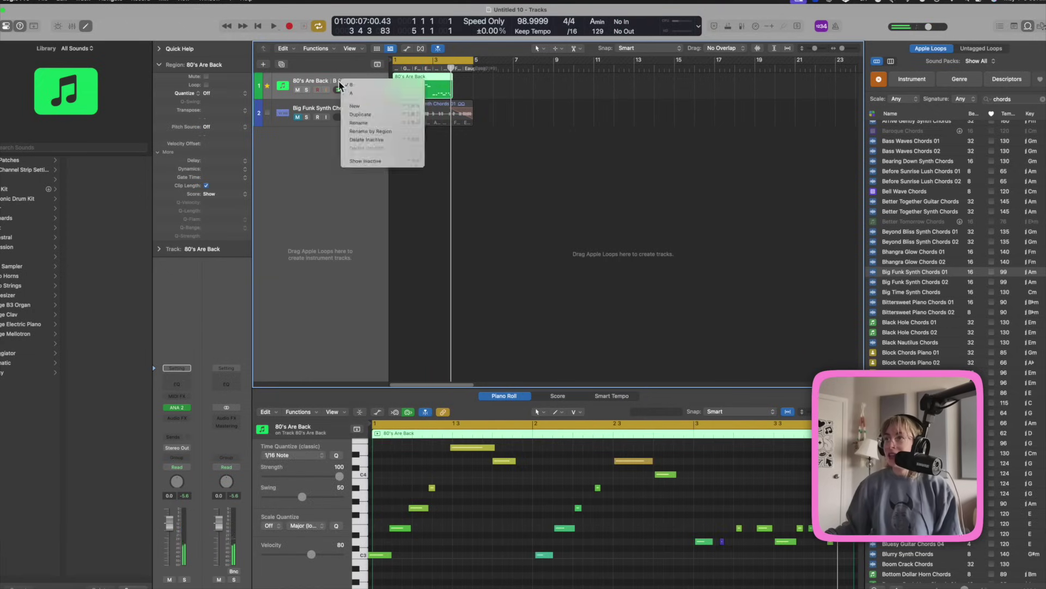
click(346, 93)
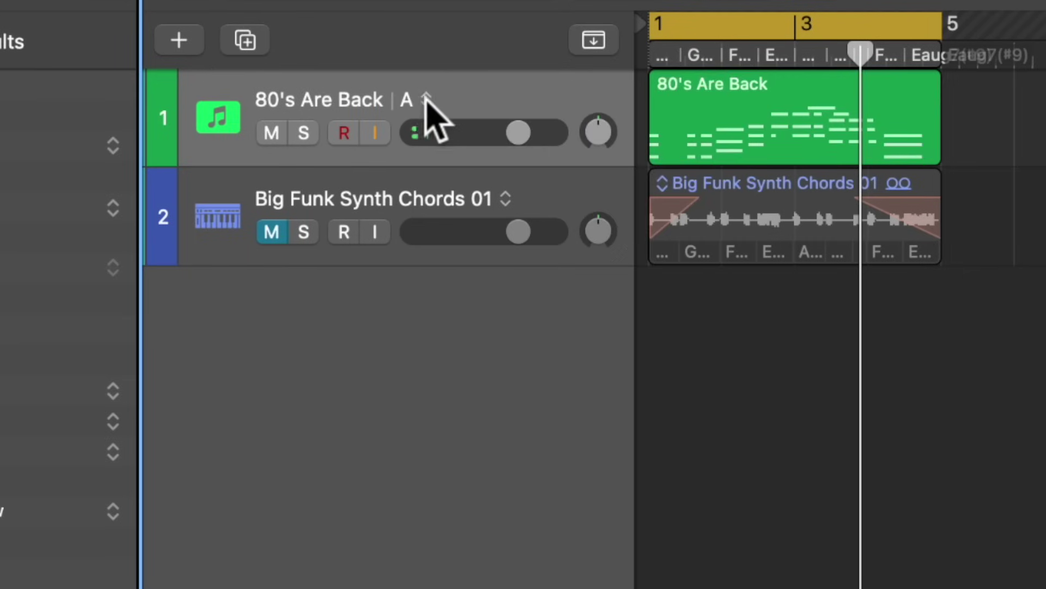
click(426, 101)
click(439, 112)
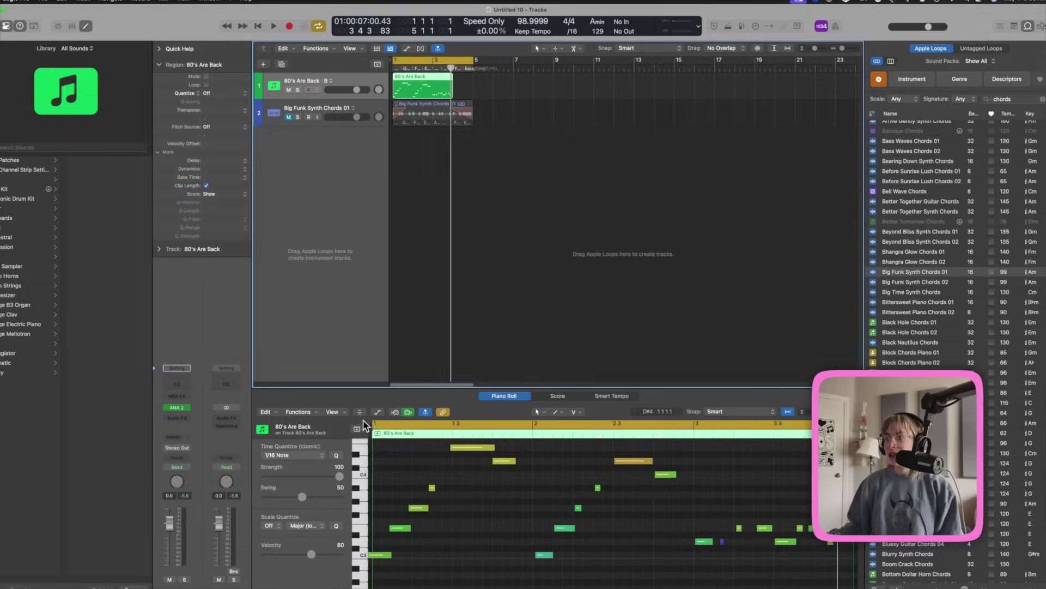
Show pitch and velocity labels like C3 | 79 on Piano Roll notes and enlarge the note rows
click(338, 411)
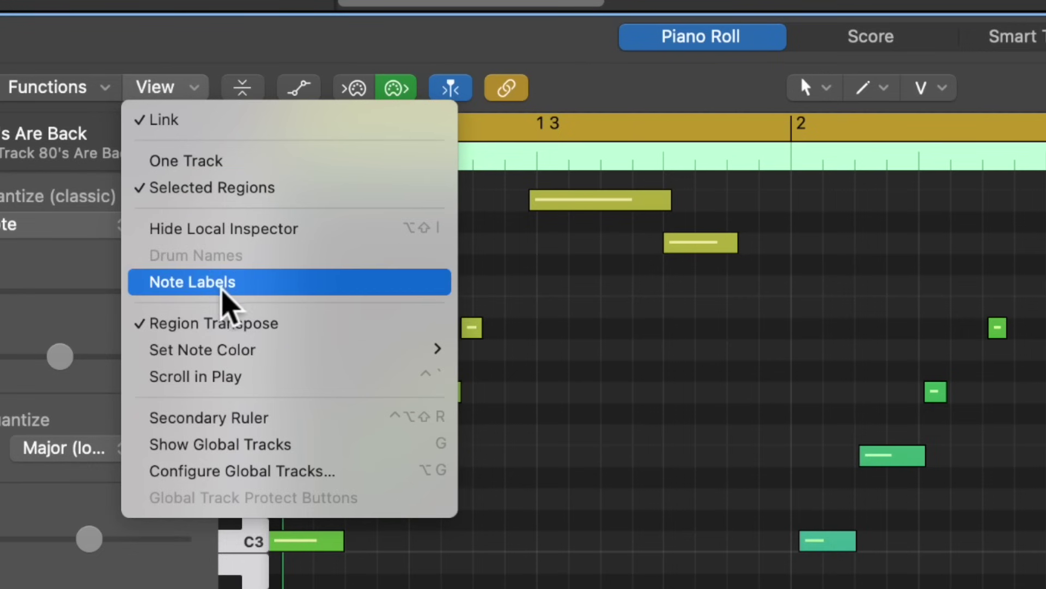
click(354, 473)
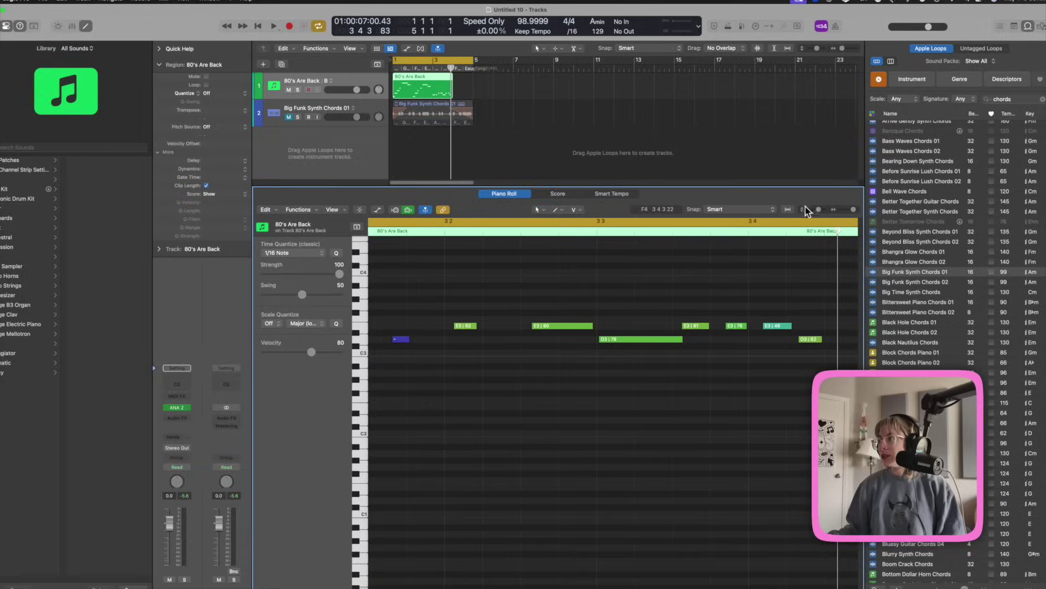
drag(822, 210, 826, 210)
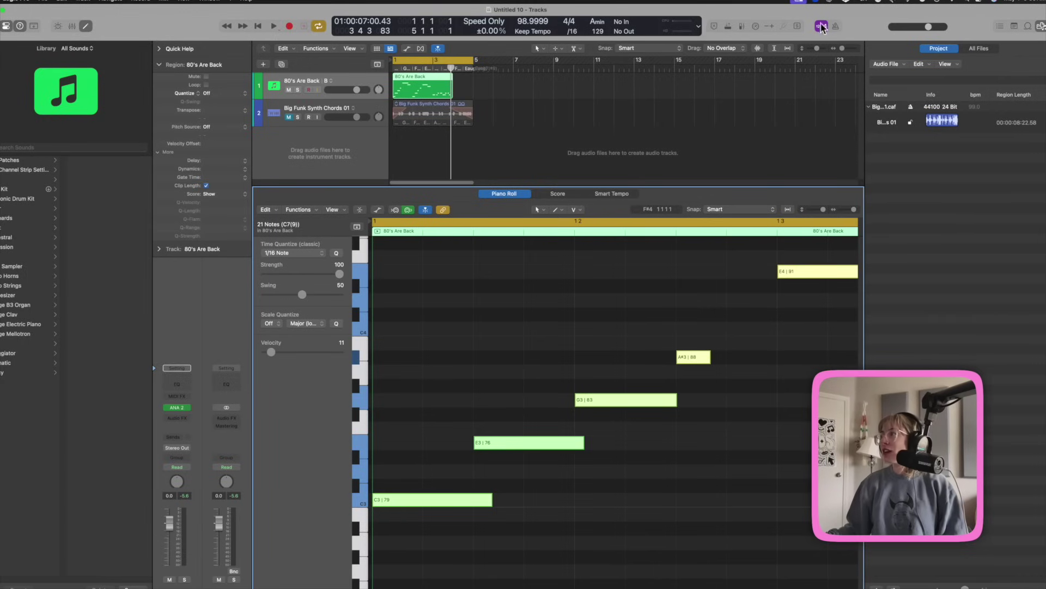
Set the control bar display to the Beats & Project (Large) preset
click(700, 28)
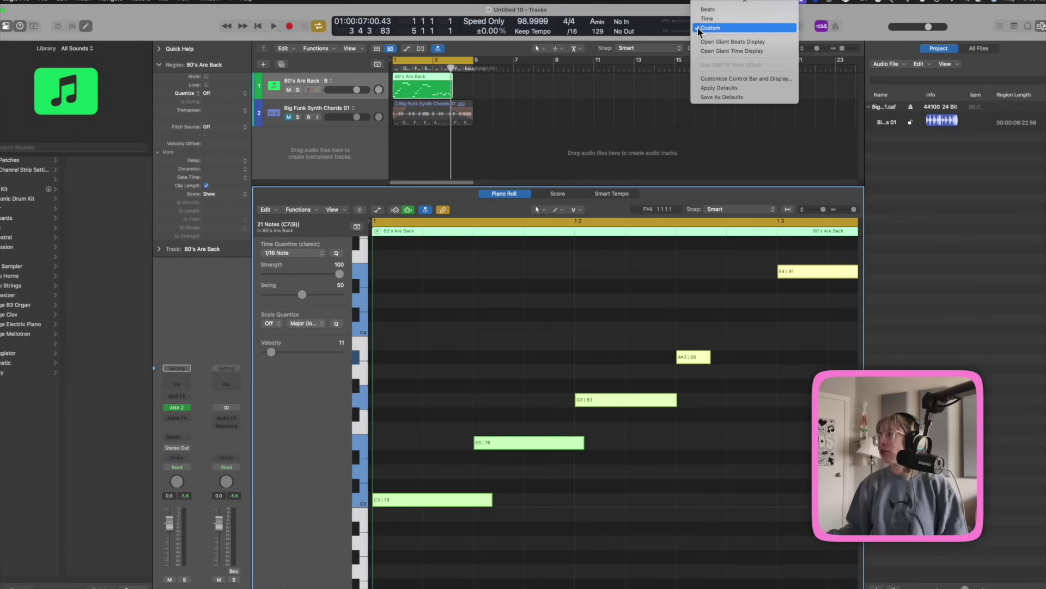
click(754, 78)
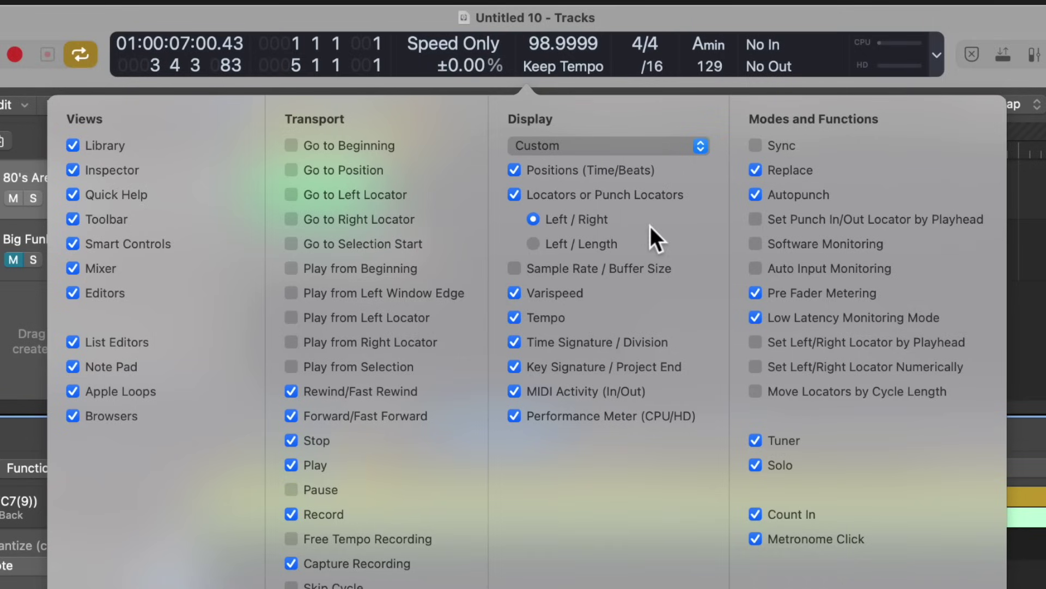
click(594, 146)
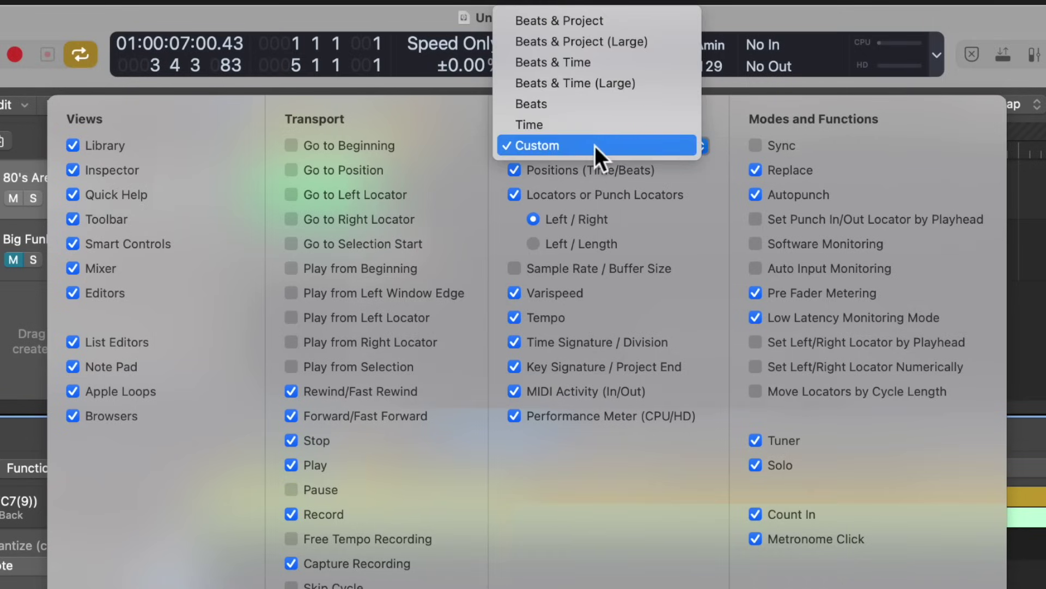
click(615, 64)
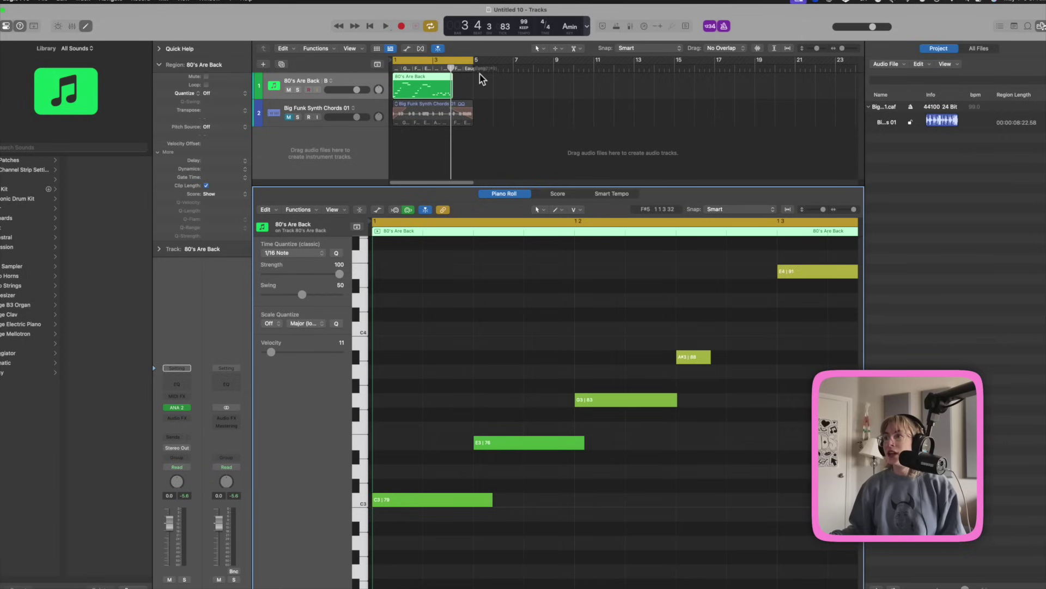
Turn off the metronome's Simple Mode and enable Click While Recording
key(space)
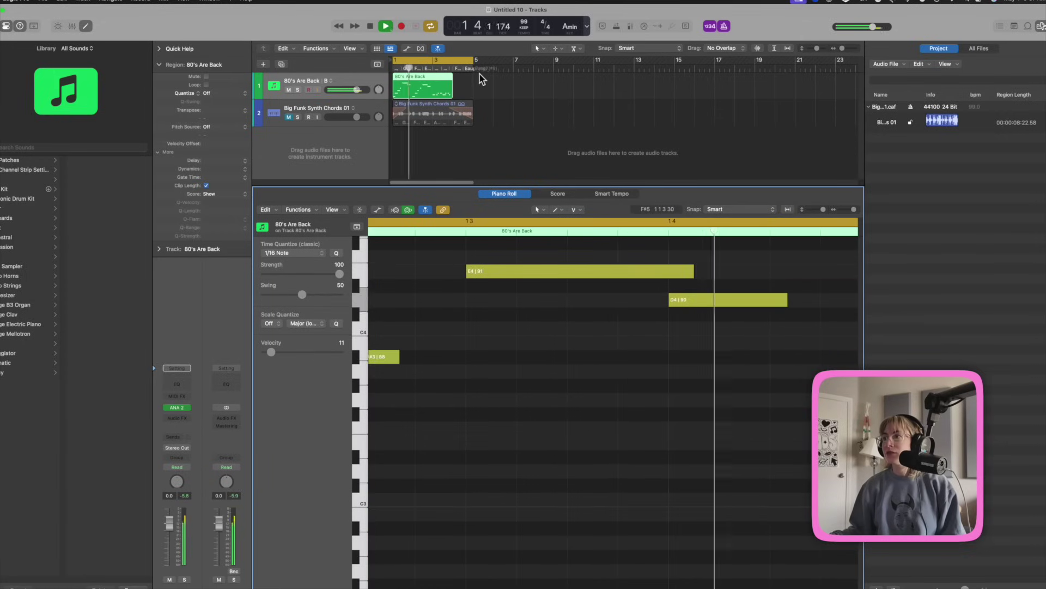
key(space)
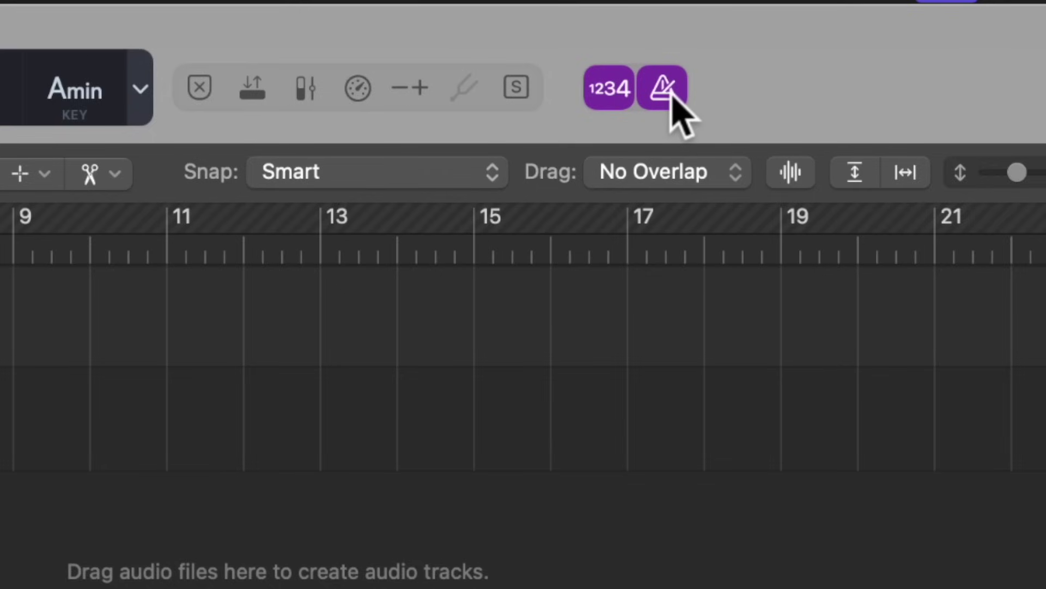
right_click(672, 94)
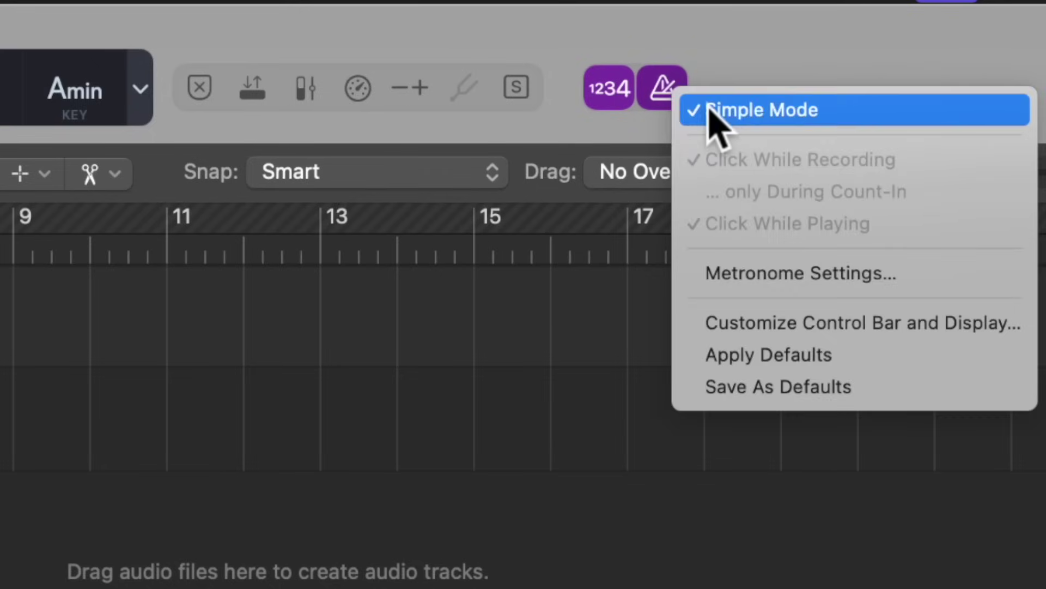
click(708, 112)
click(666, 104)
click(663, 99)
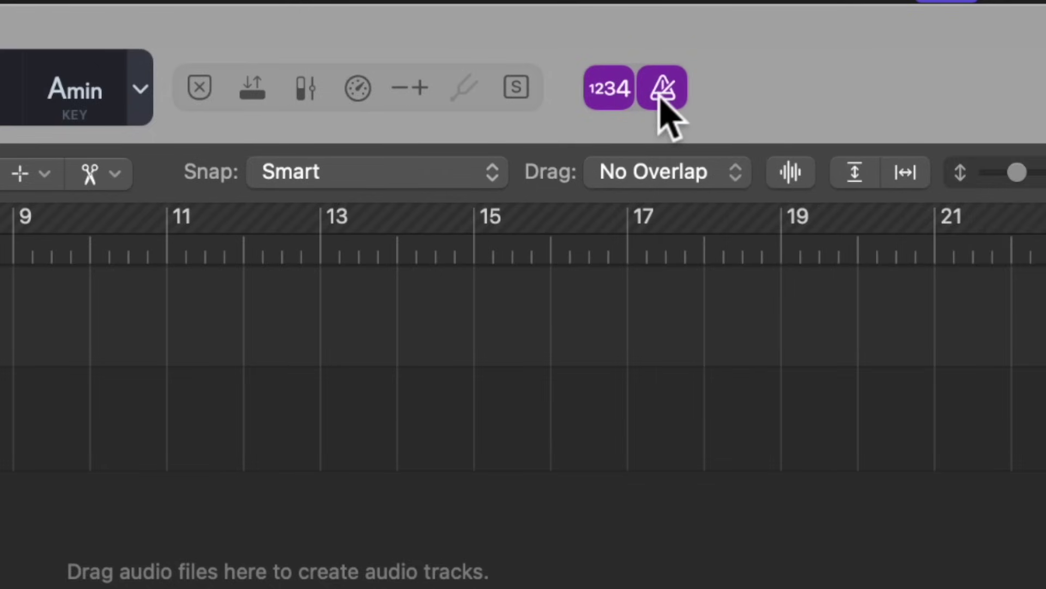
right_click(661, 97)
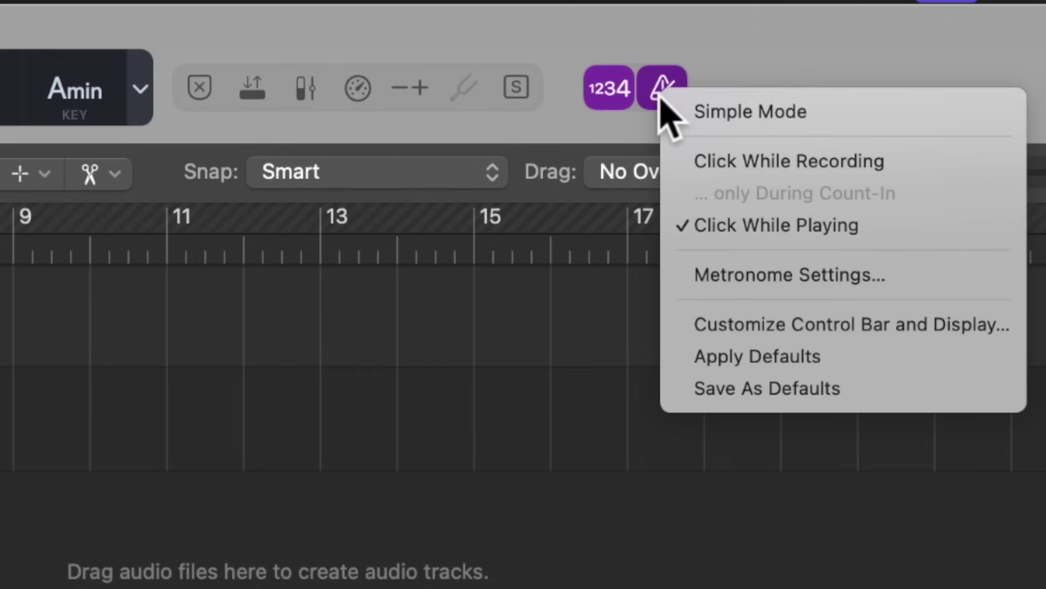
click(747, 166)
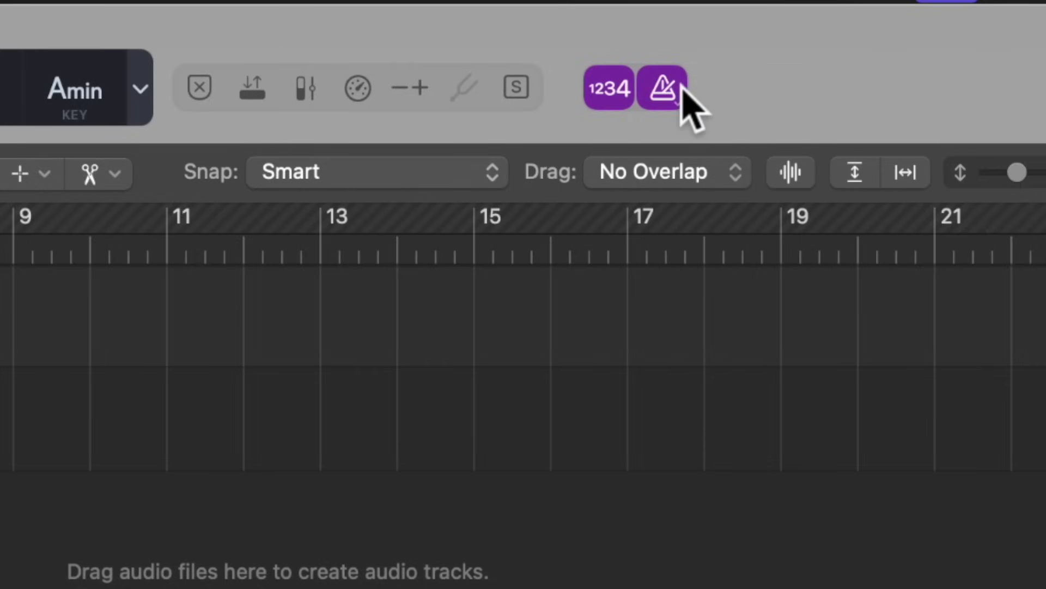
click(679, 88)
Record new chords on 80's Are Back across bars 1 to 3 and play them back
click(402, 27)
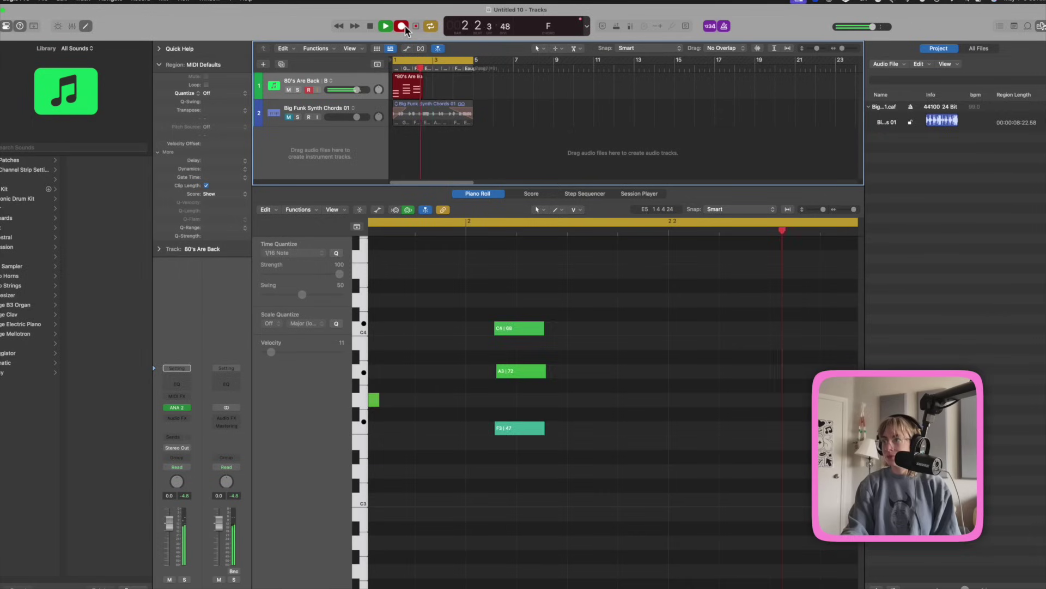
key(space)
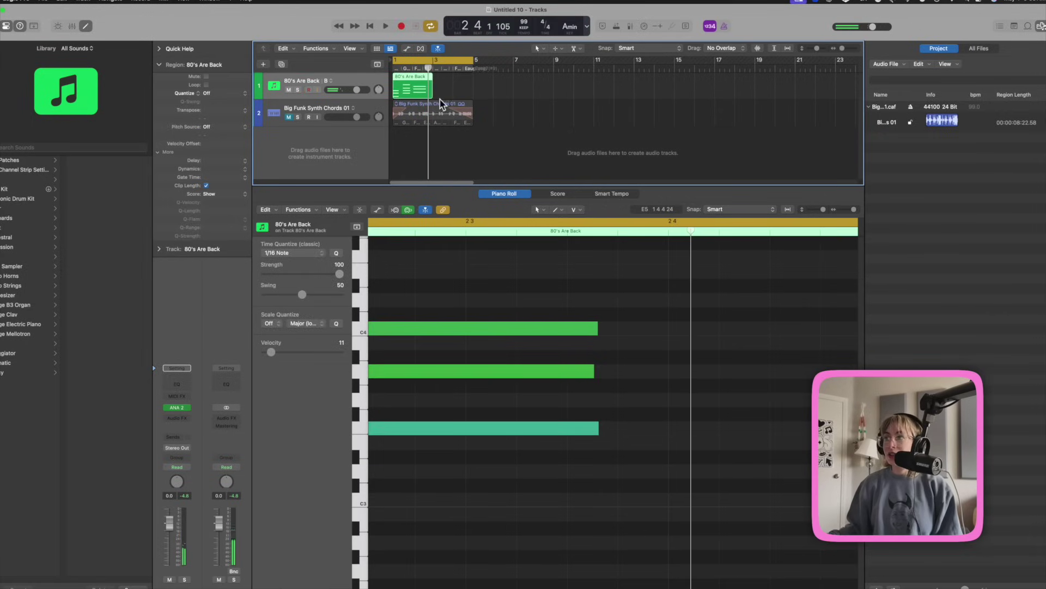
click(440, 99)
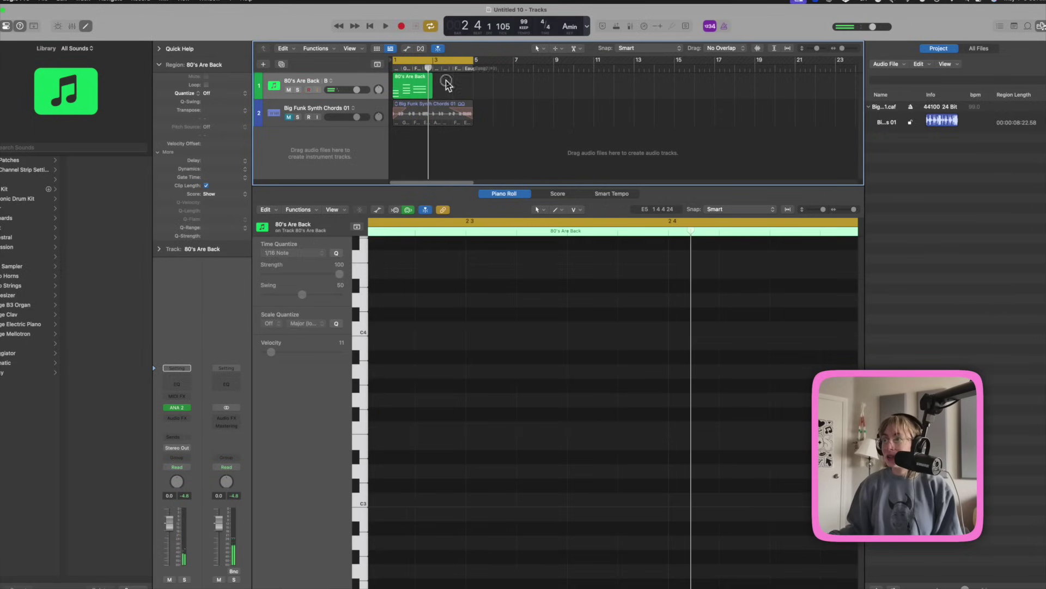
click(386, 26)
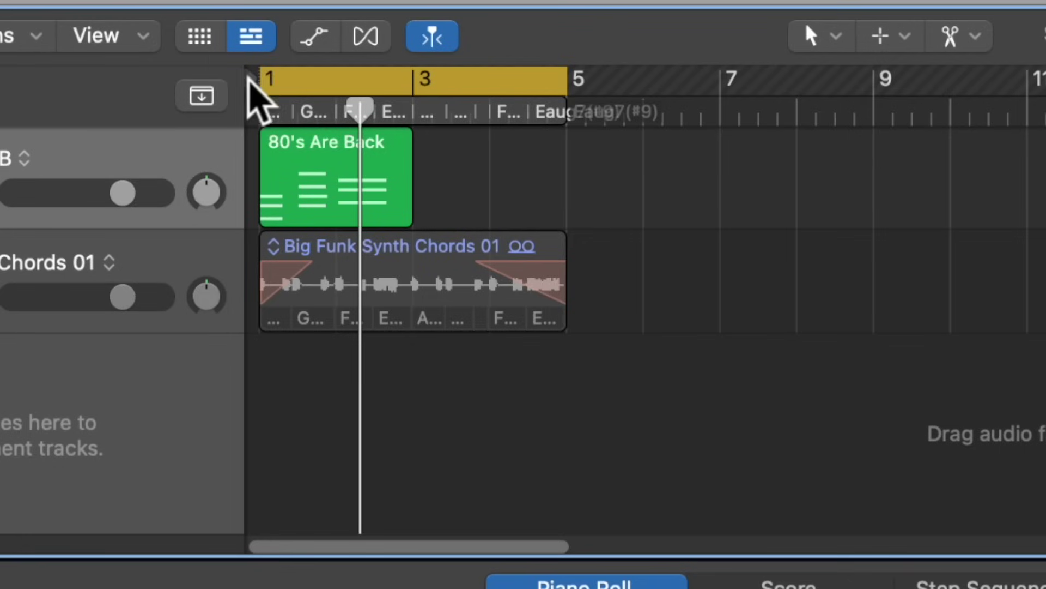
Drag the project start back to bar -3, leaving space before bar 1
mouse_move(268, 89)
mouse_down()
mouse_move(202, 84)
mouse_move(11, 106)
mouse_up()
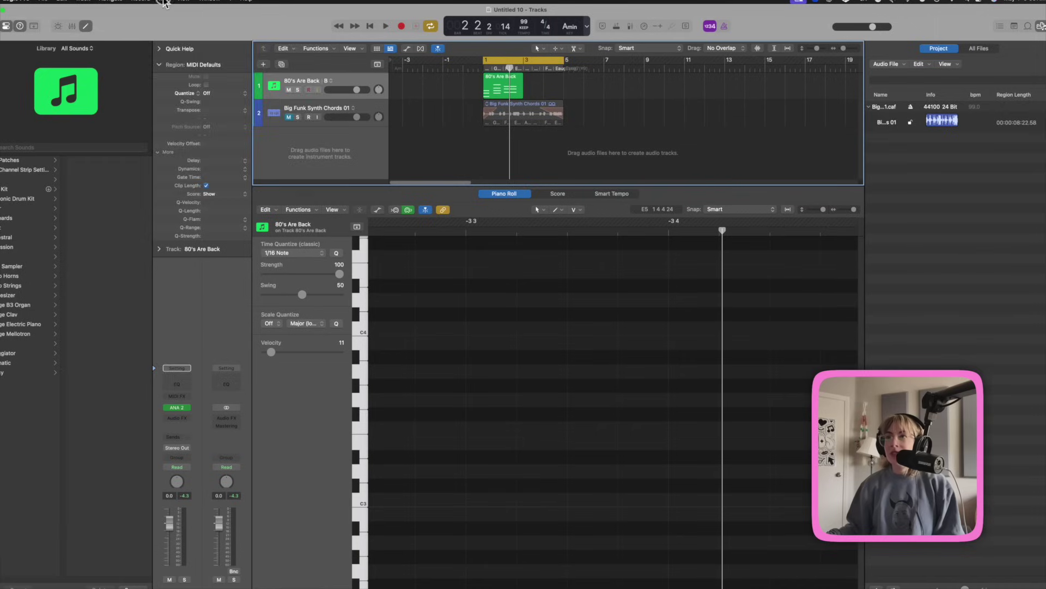
Enable Autoselect Automation Parameter in Read Mode and show the automation lanes
click(163, 1)
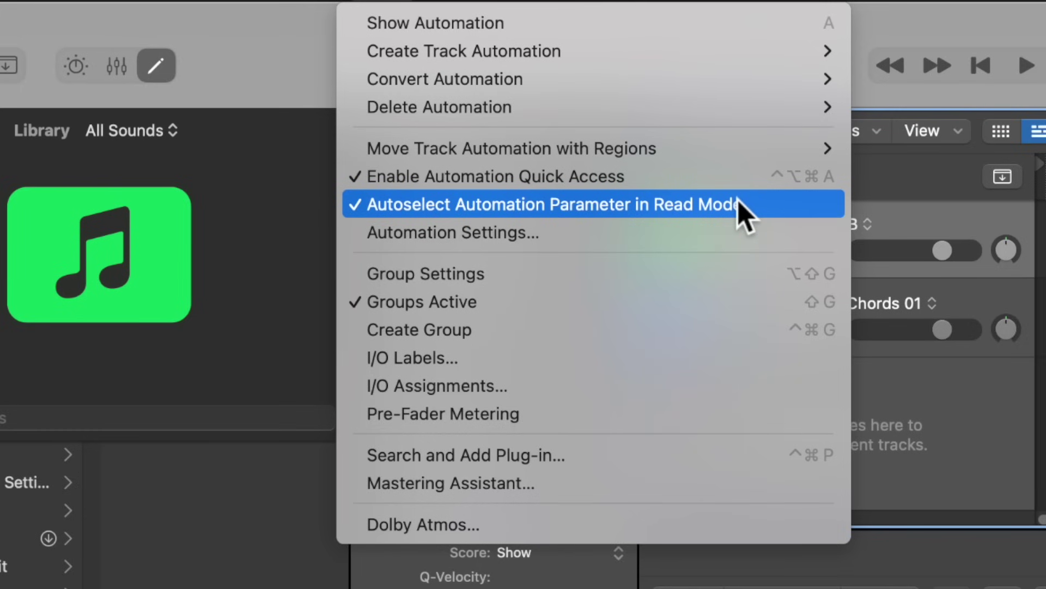
click(738, 199)
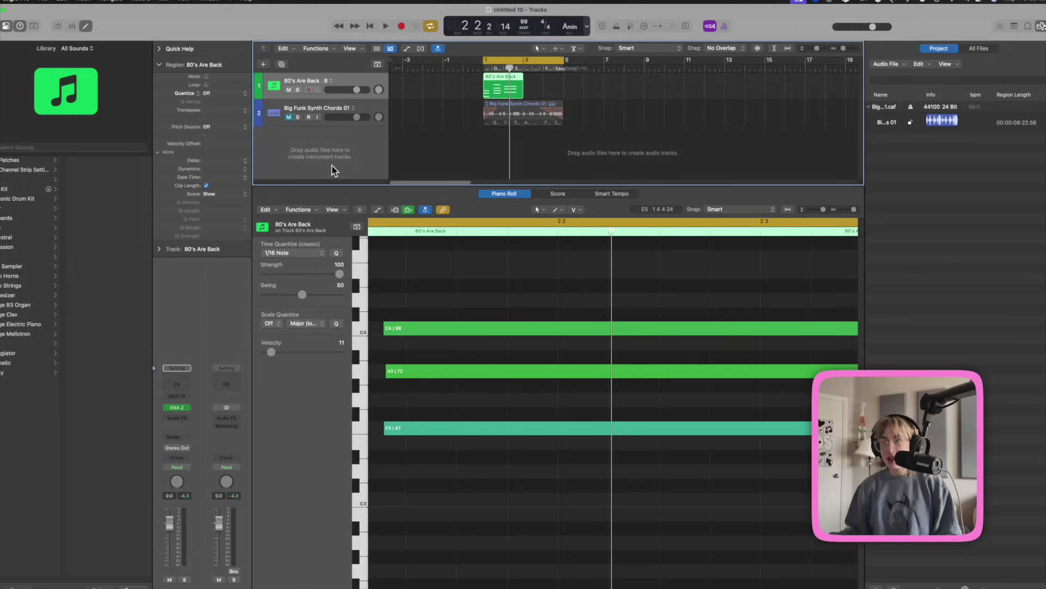
key(a)
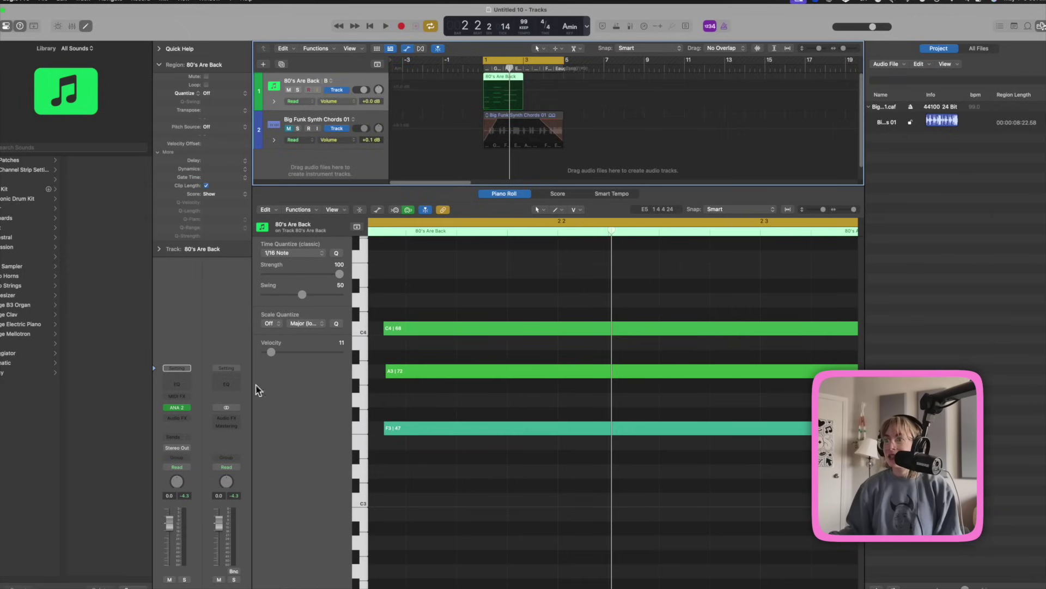
Draw Macro 1 automation on 80's Are Back rising from 0.00 to 61.00, then falling to 34.00
click(179, 409)
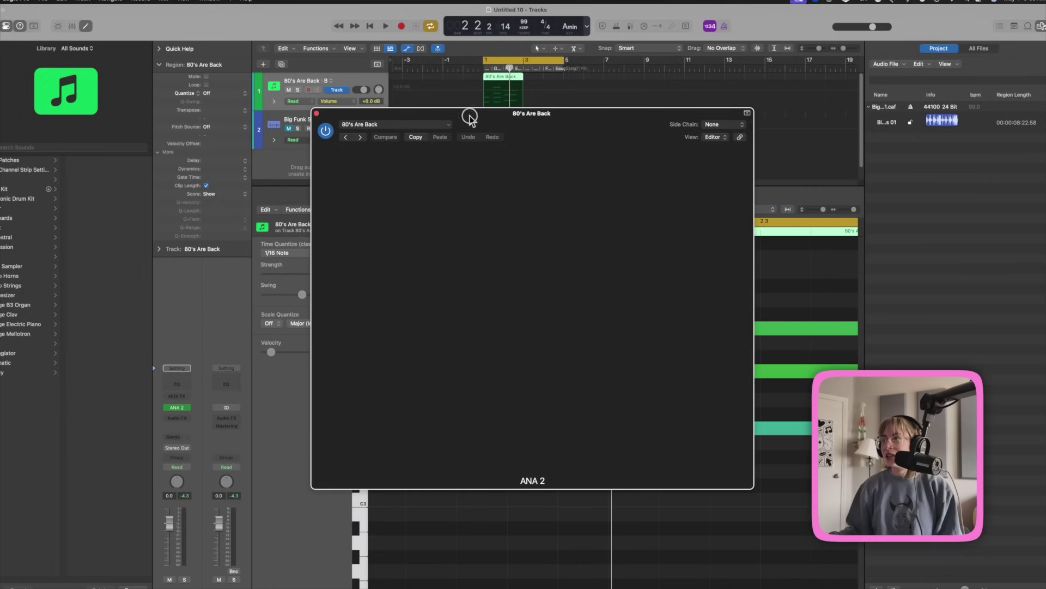
drag(470, 116, 522, 167)
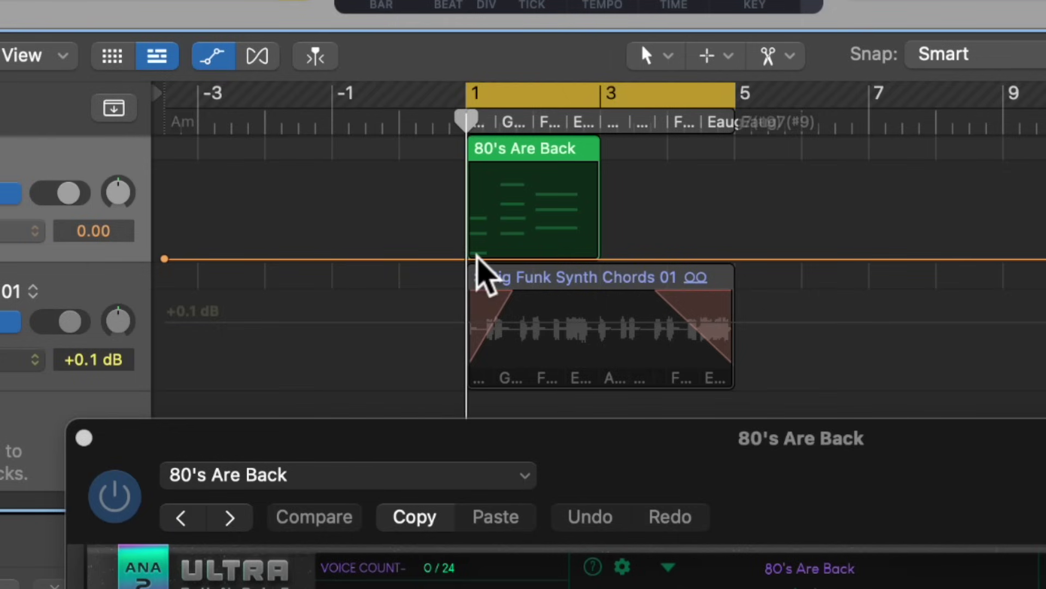
click(477, 258)
click(570, 259)
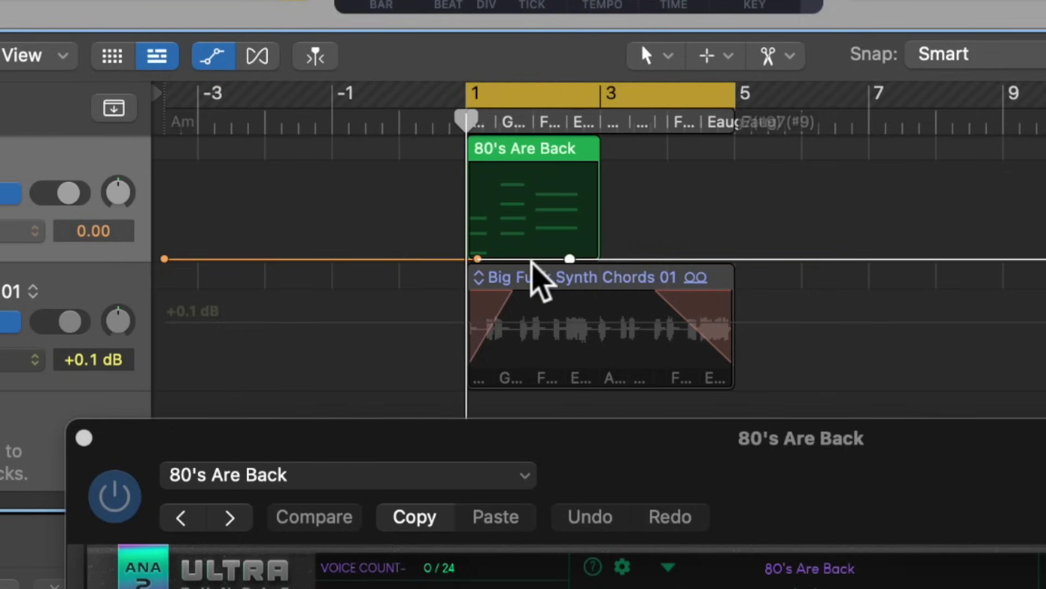
drag(527, 258, 567, 229)
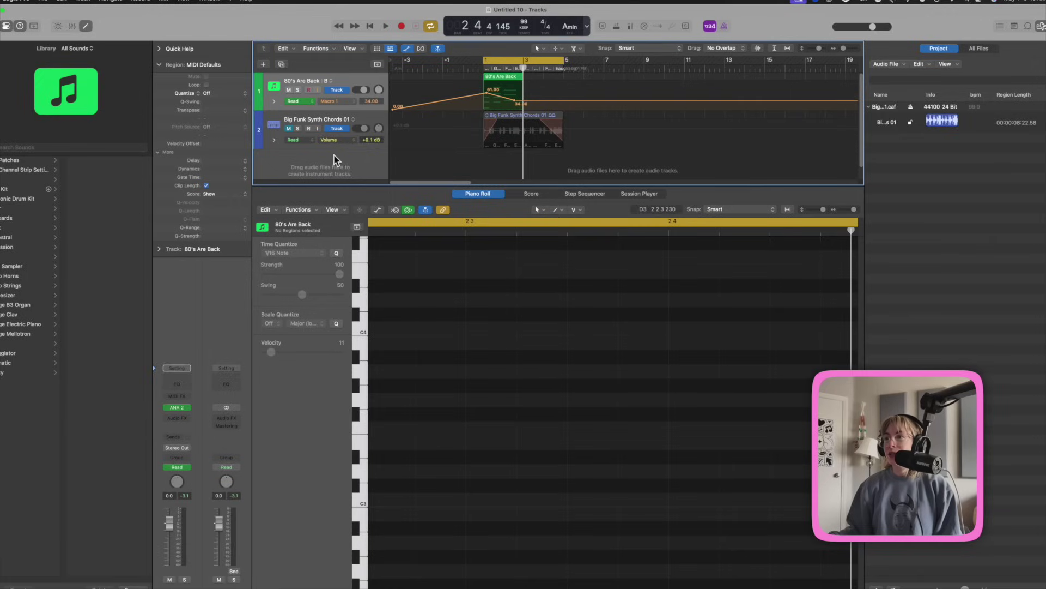
Close the Piano Roll, hide automation, and add new Inst 2 and Audio 2 tracks
click(85, 27)
key(a)
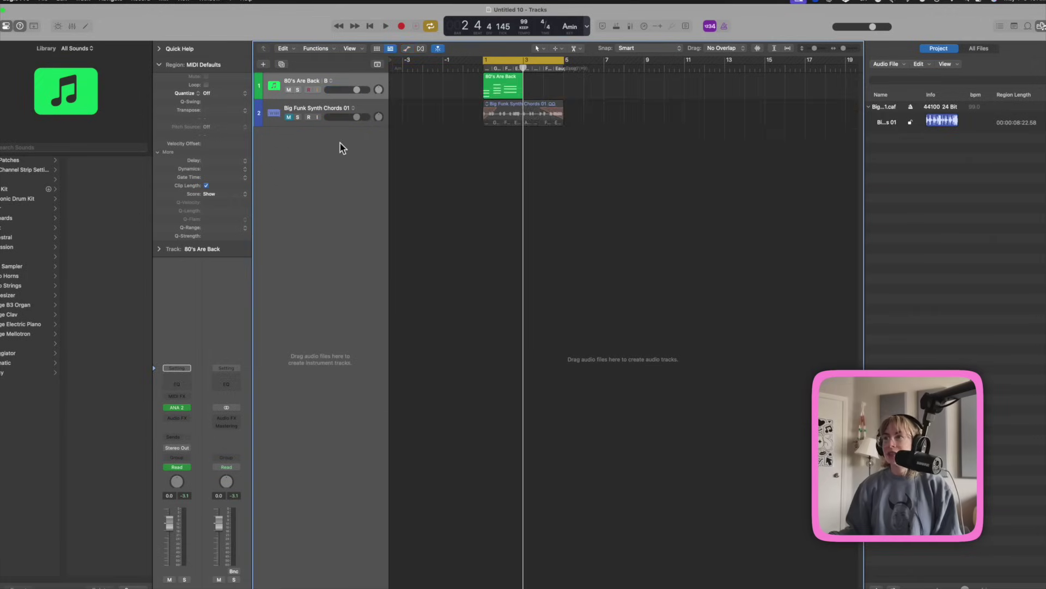
double_click(341, 143)
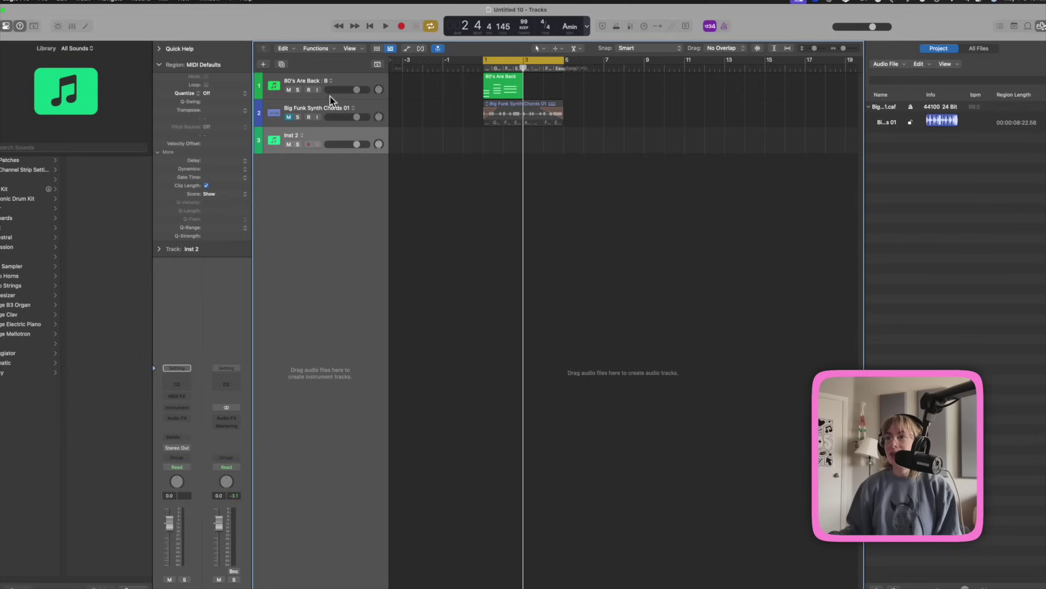
click(299, 109)
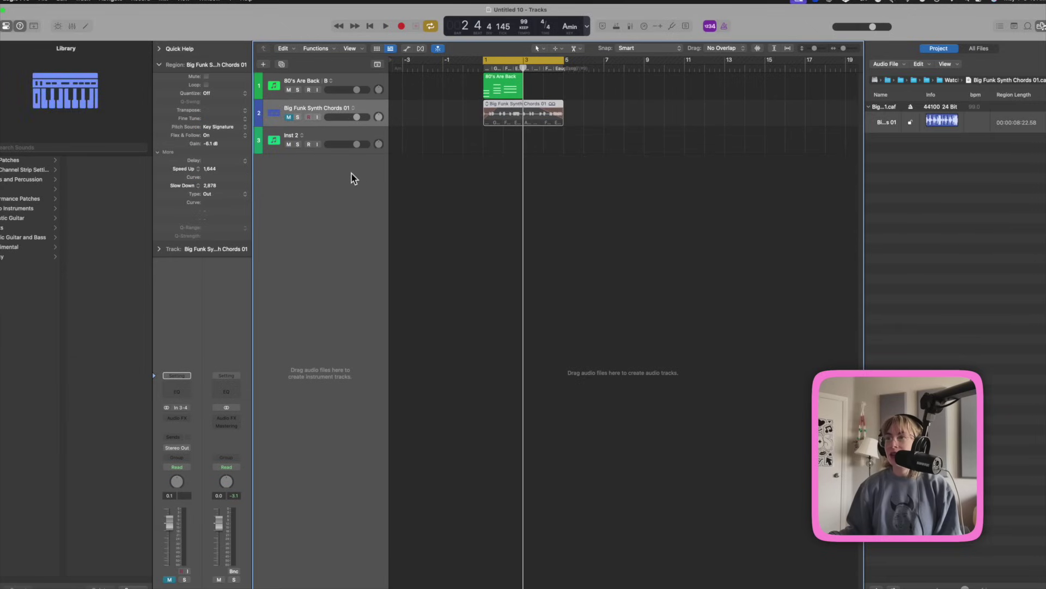
double_click(314, 167)
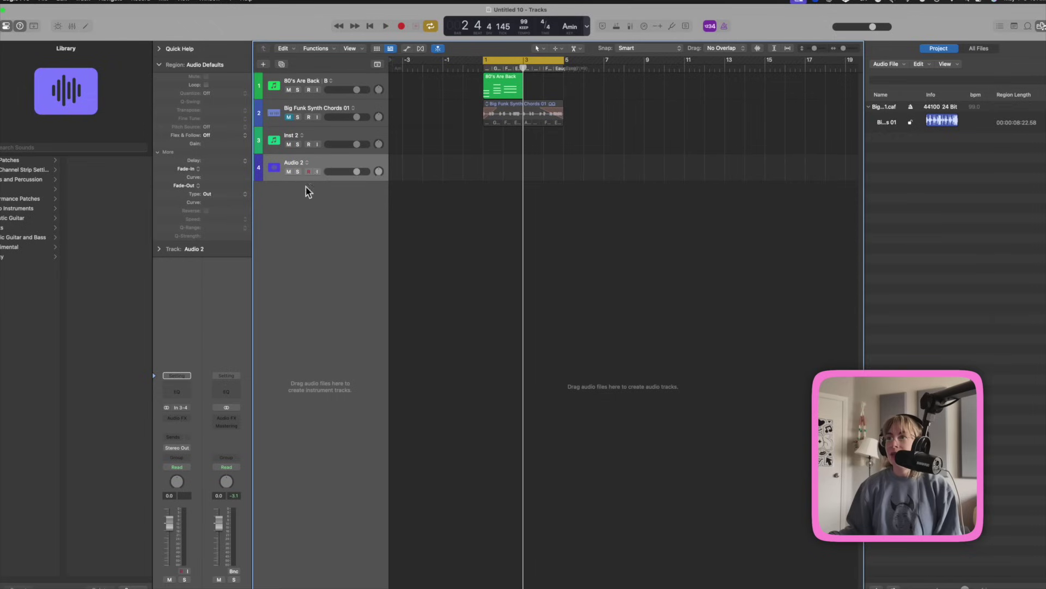
click(316, 133)
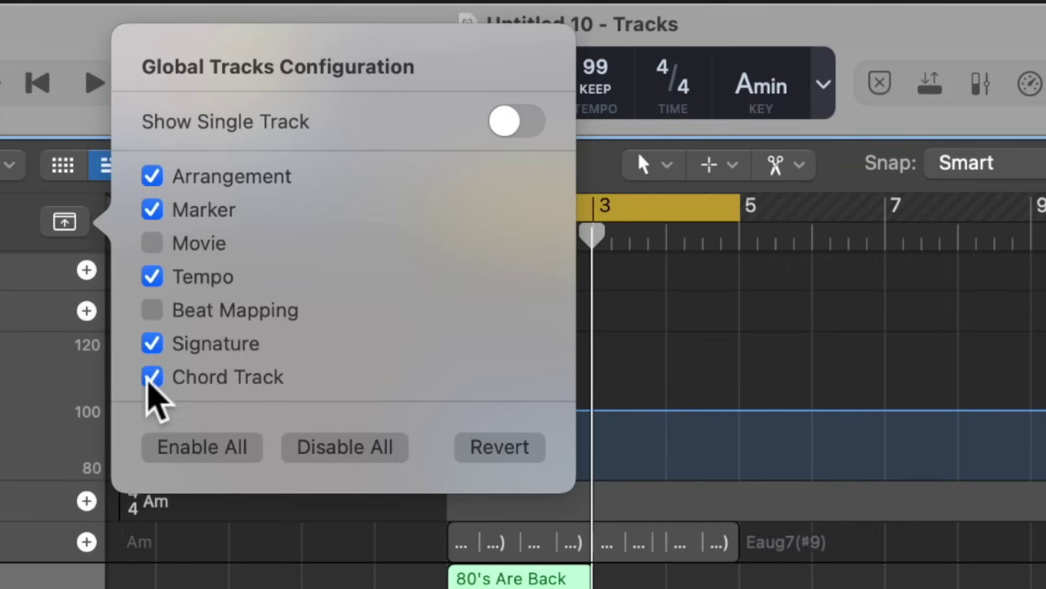
Hide the Chord, Signature, Tempo and Arrangement global tracks, keeping only Marker
click(150, 379)
click(157, 345)
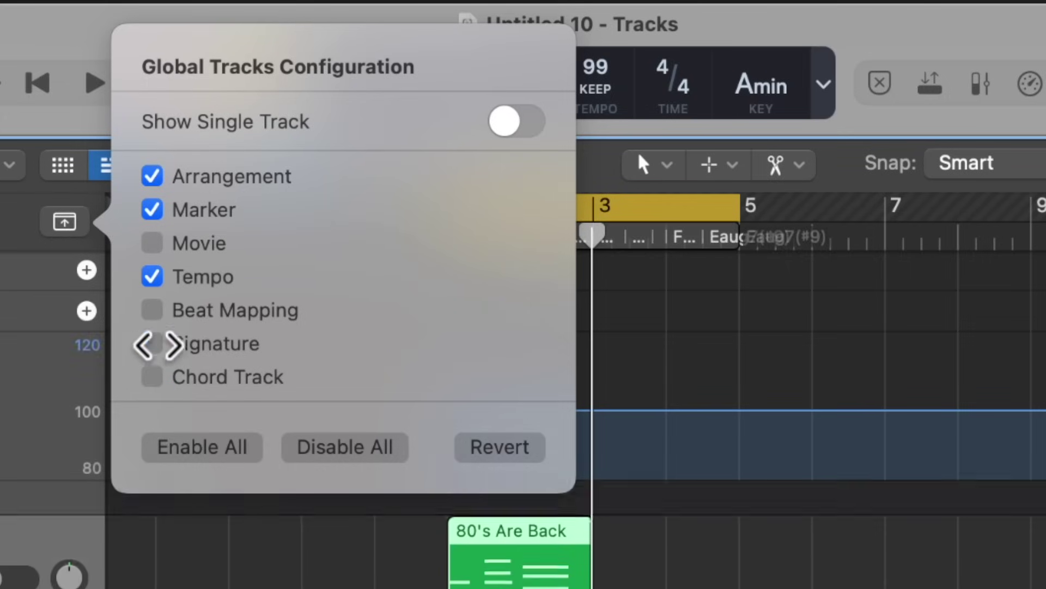
click(153, 276)
click(154, 178)
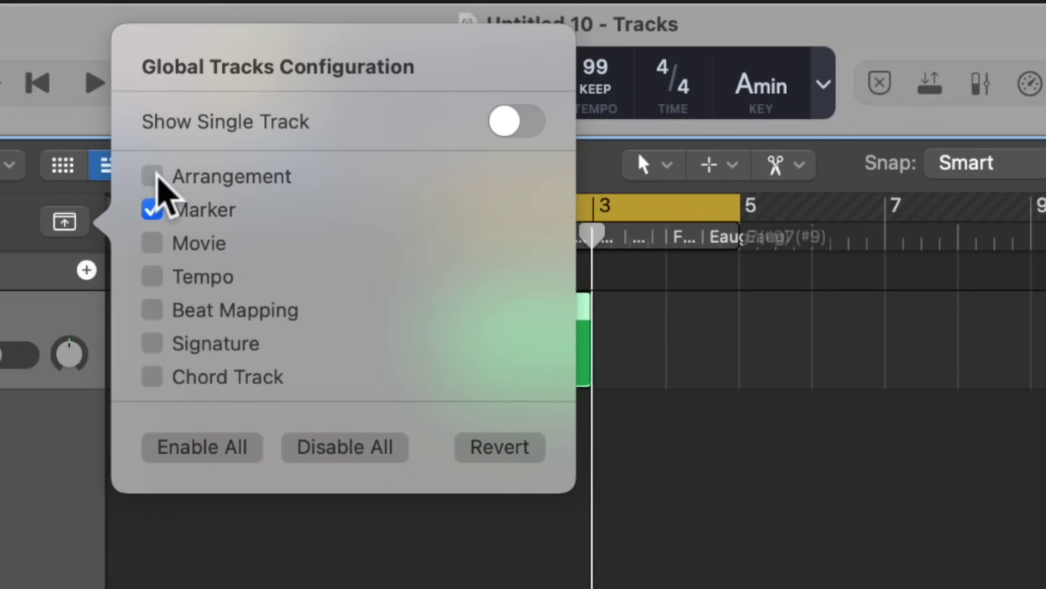
click(829, 514)
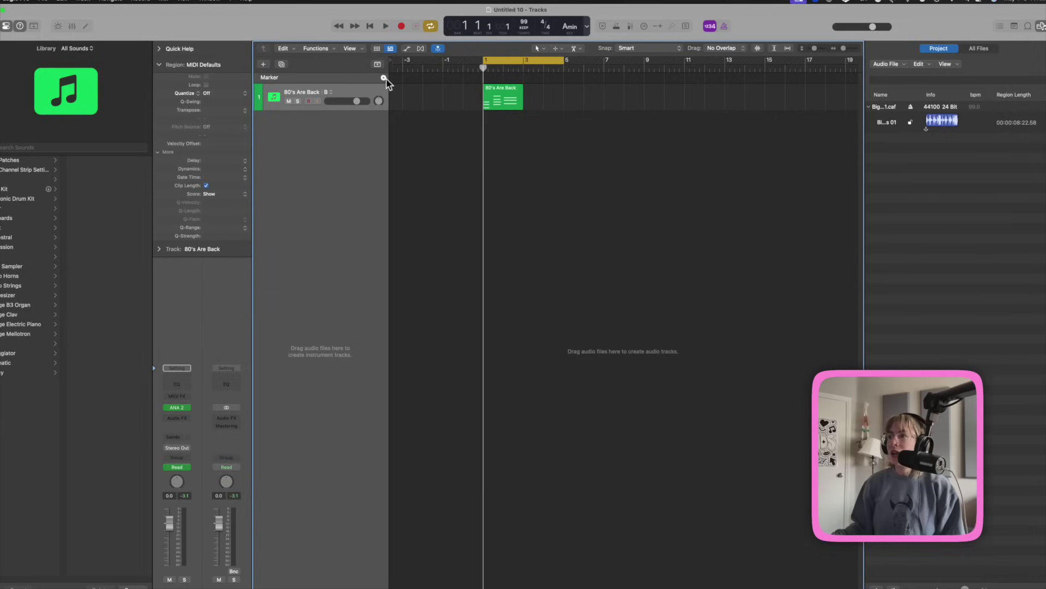
Add Markers 1–6, each four bars long, running from bar 1 to bar 25
click(384, 78)
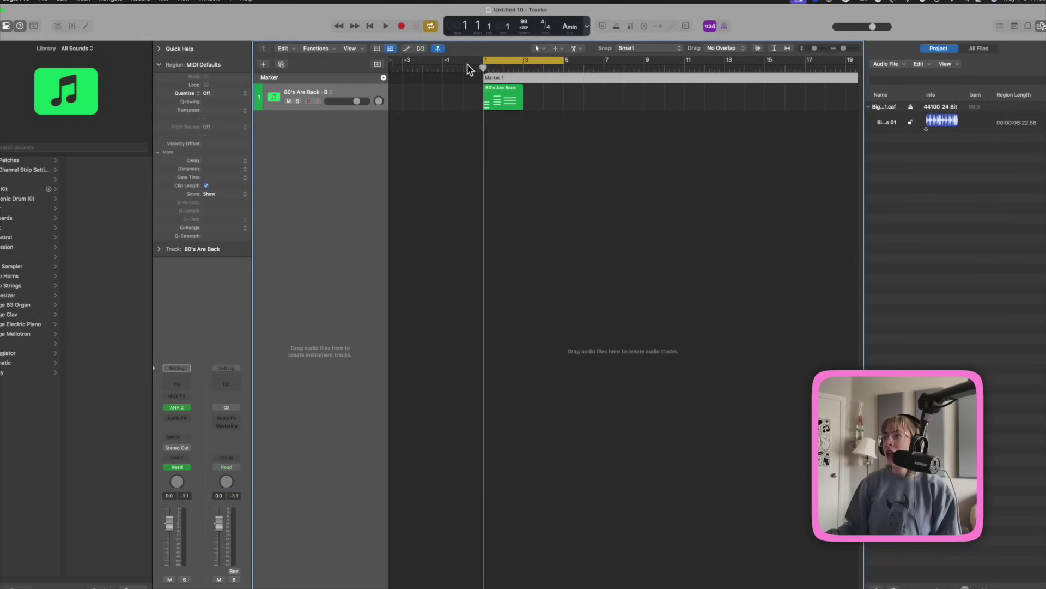
drag(504, 78, 568, 78)
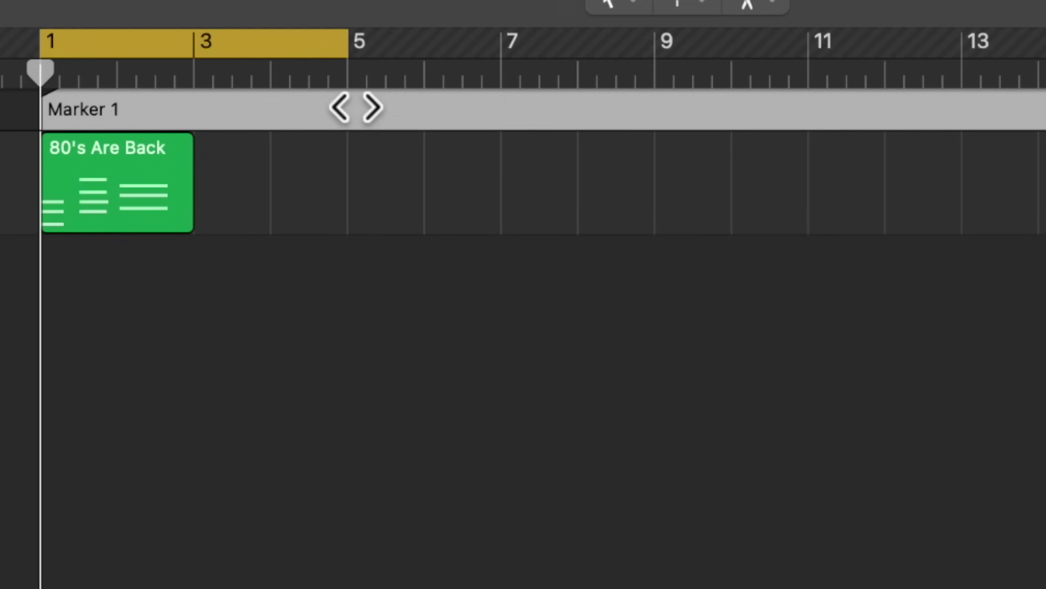
drag(356, 108, 348, 107)
double_click(490, 107)
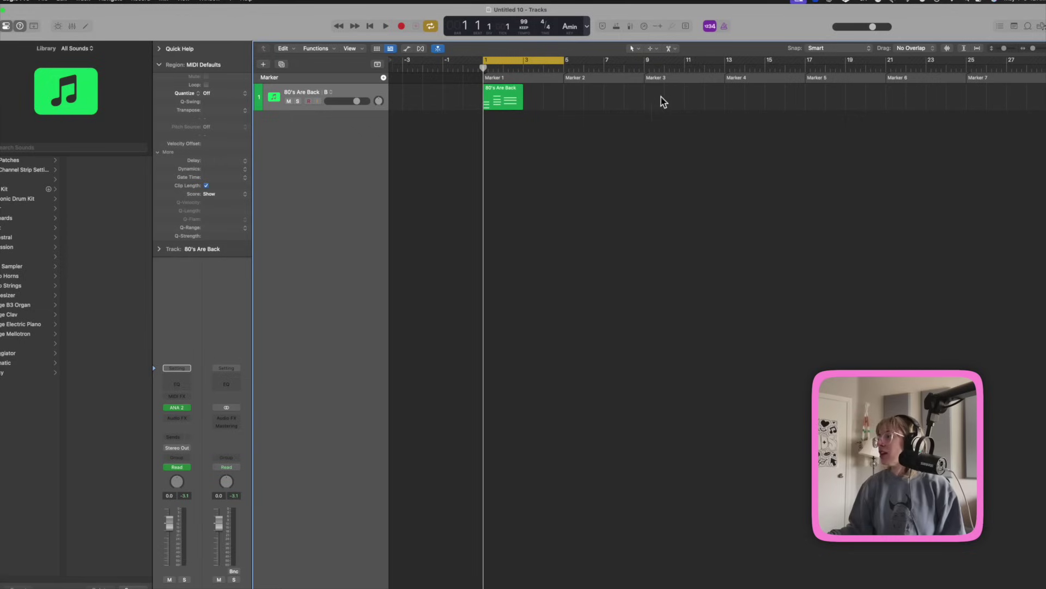
scroll(752, 147, right, 5)
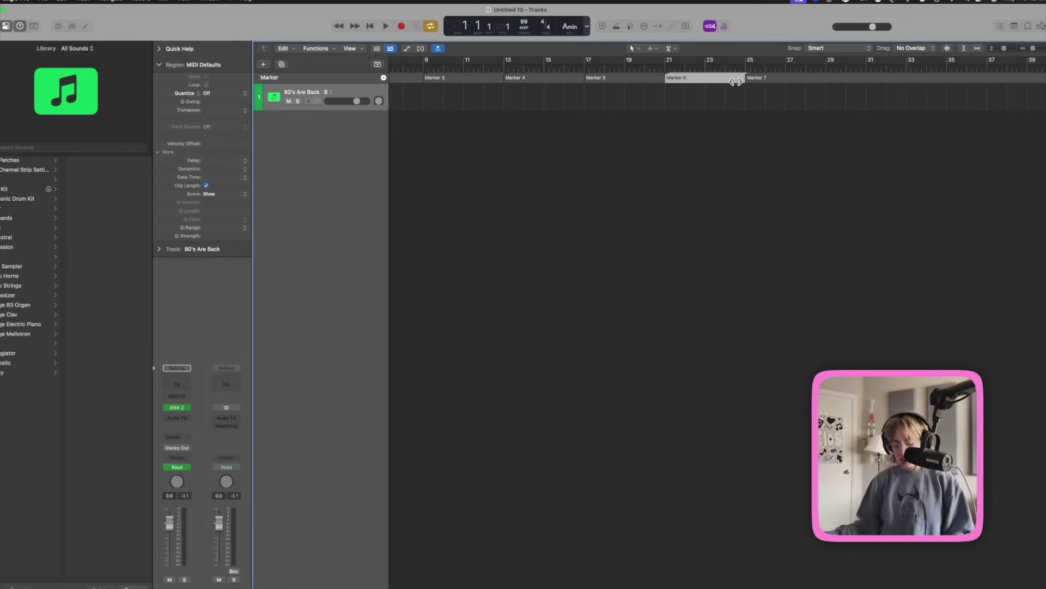
click(744, 79)
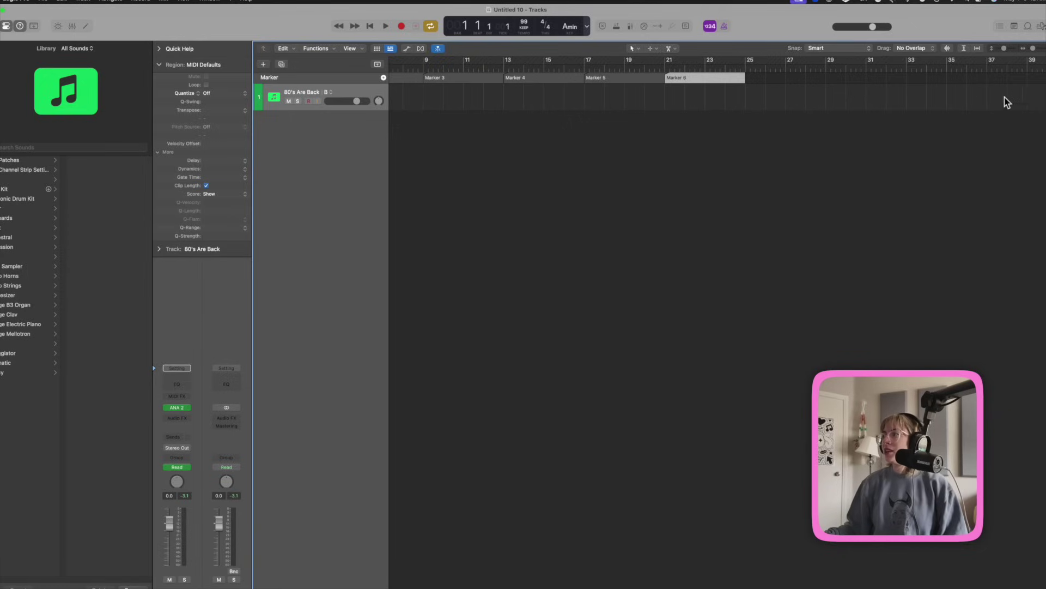
scroll(529, 107, down, 5)
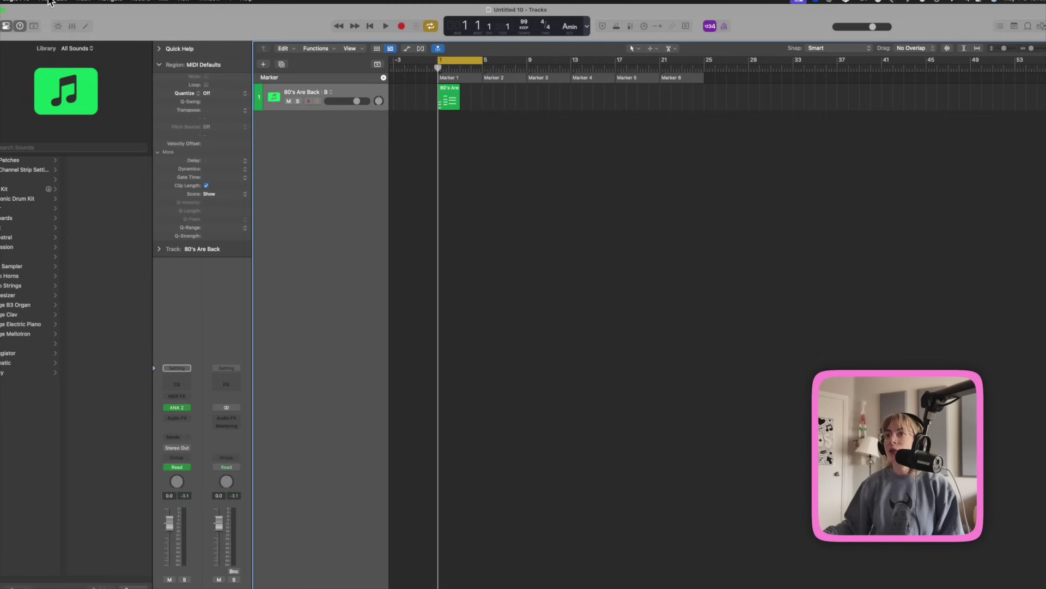
Save the project as a template named '4 bar loop template'
click(48, 3)
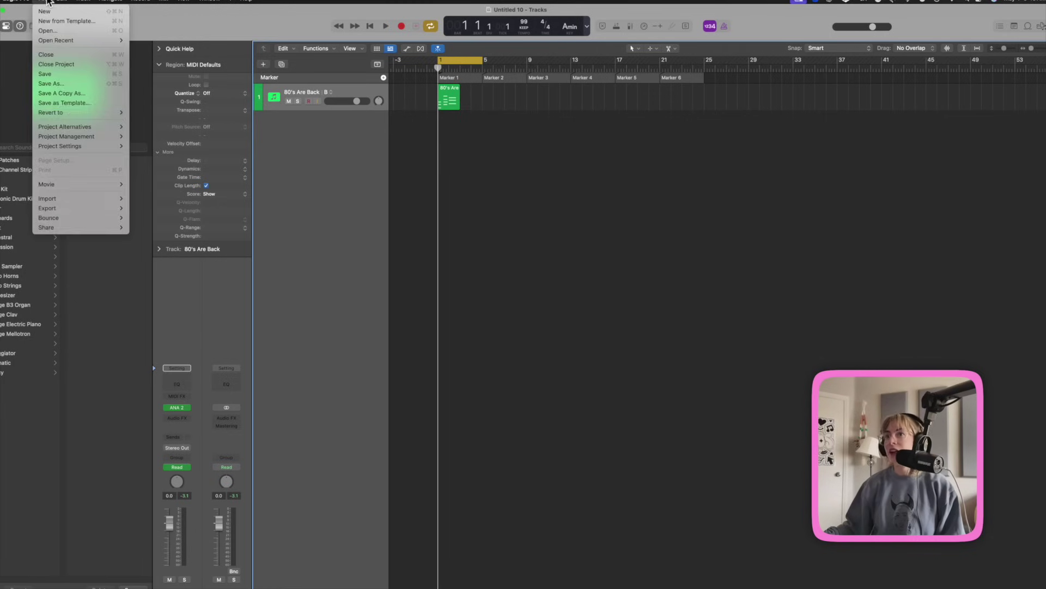
click(70, 106)
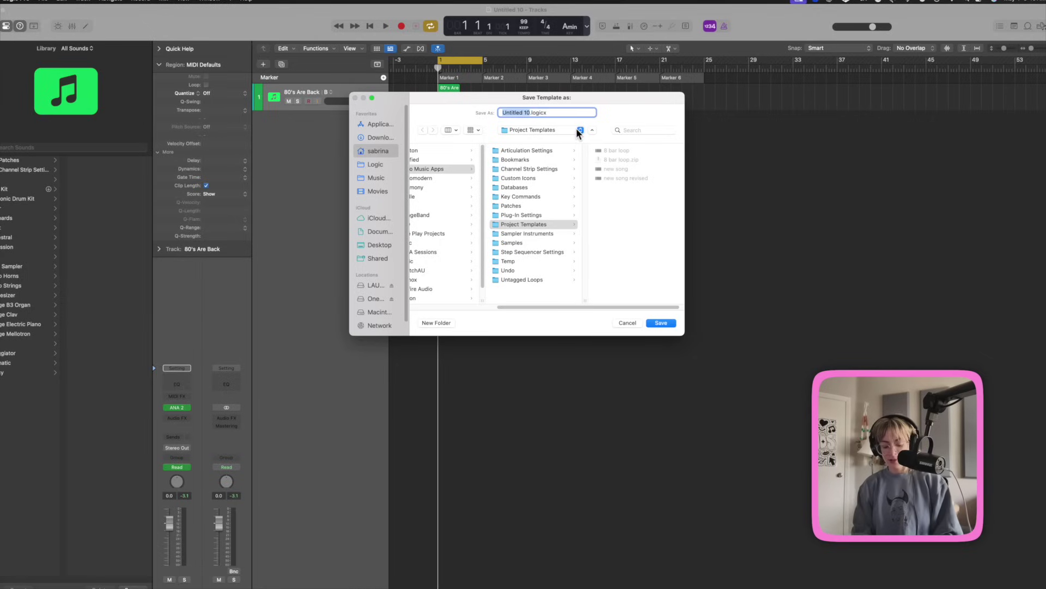
key(BackSpace)
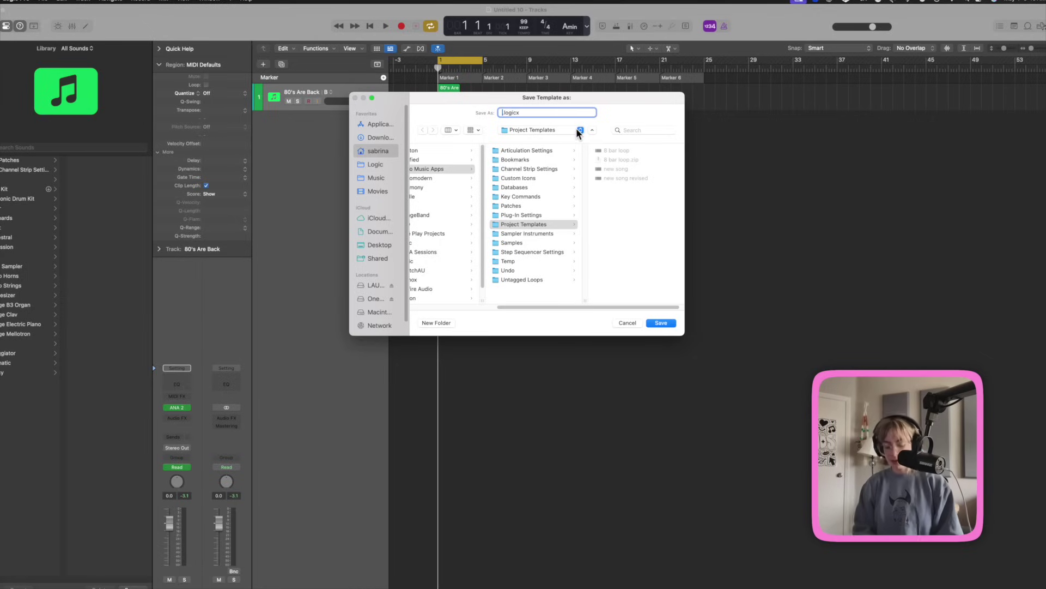
text(4 bar loop template)
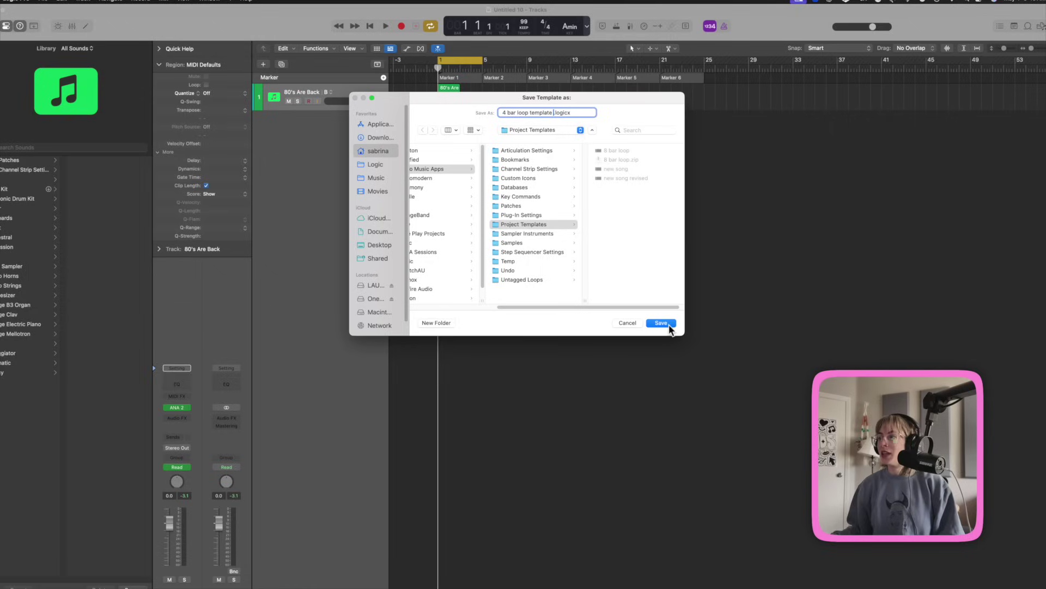
click(661, 323)
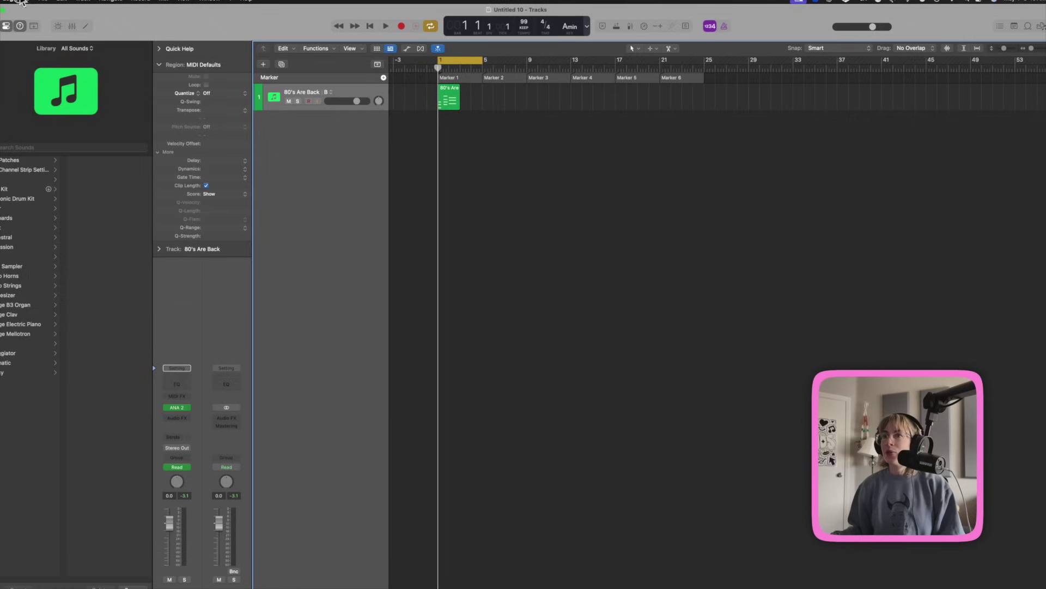
Close Untitled 10 without saving and delete the 80's Are Back region
click(21, 3)
click(55, 22)
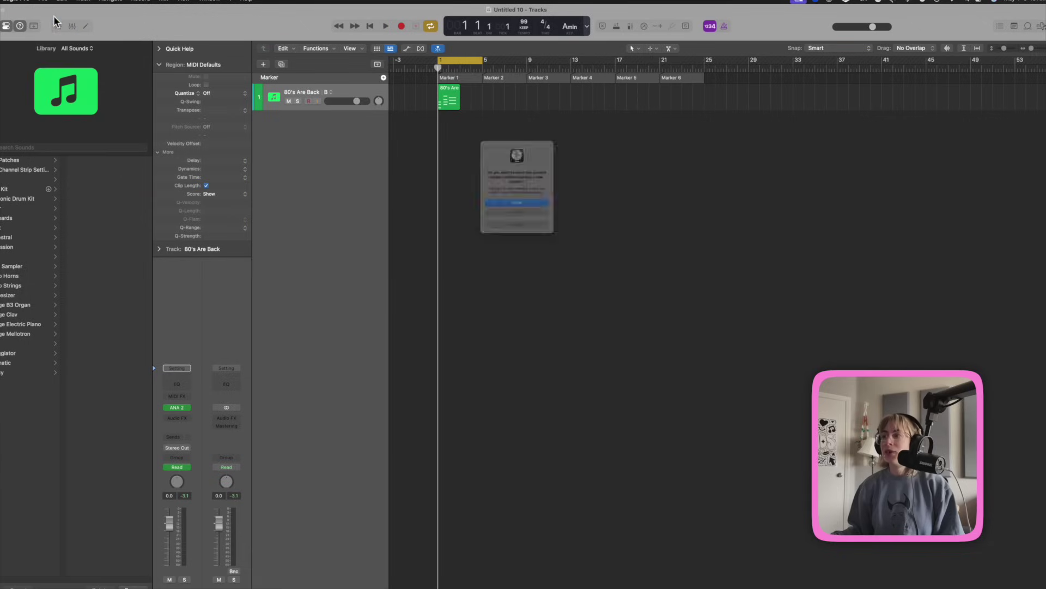
click(527, 213)
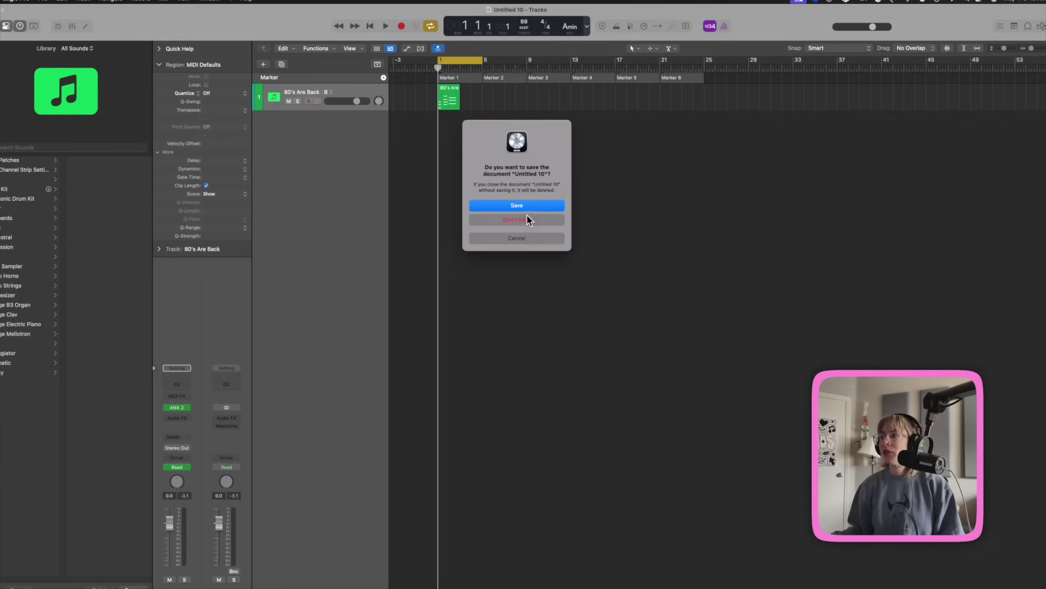
click(531, 220)
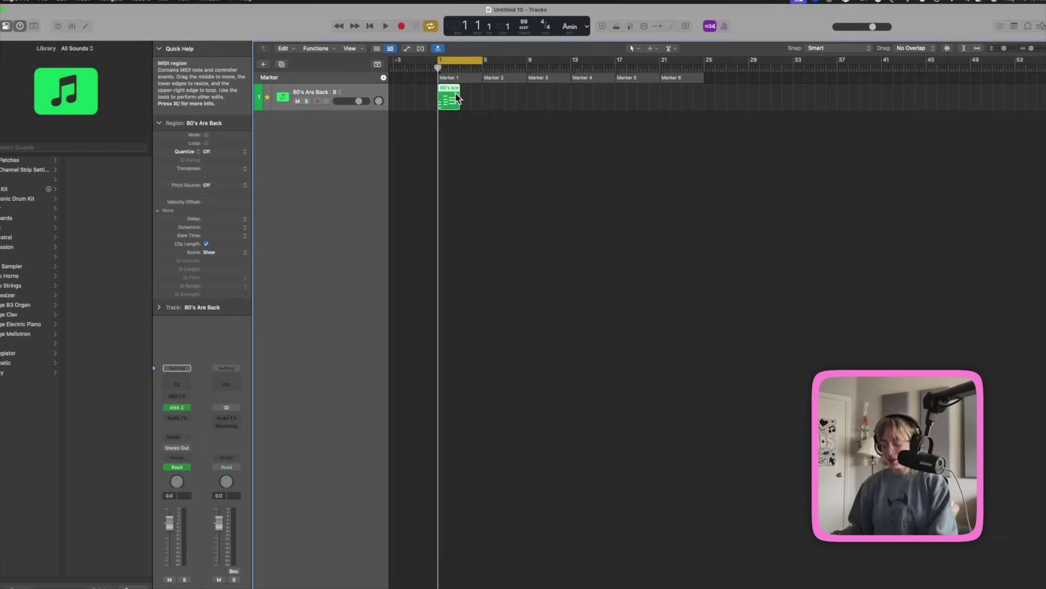
key(Delete)
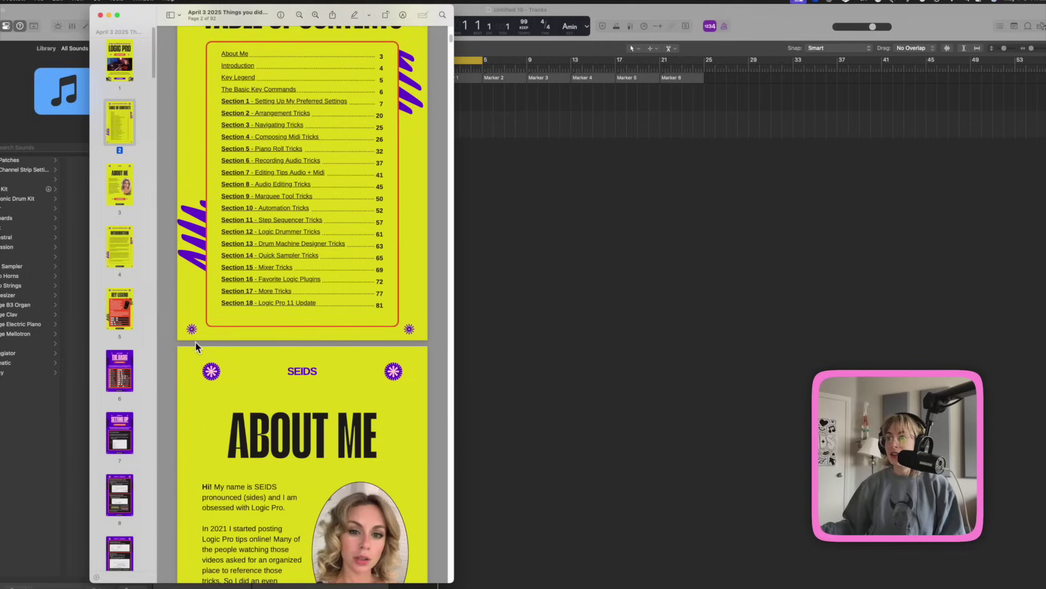
Browse the PDF's table of contents links to the Marquee, Logic Drummer and Logic Pro 11 sections
click(283, 196)
click(294, 404)
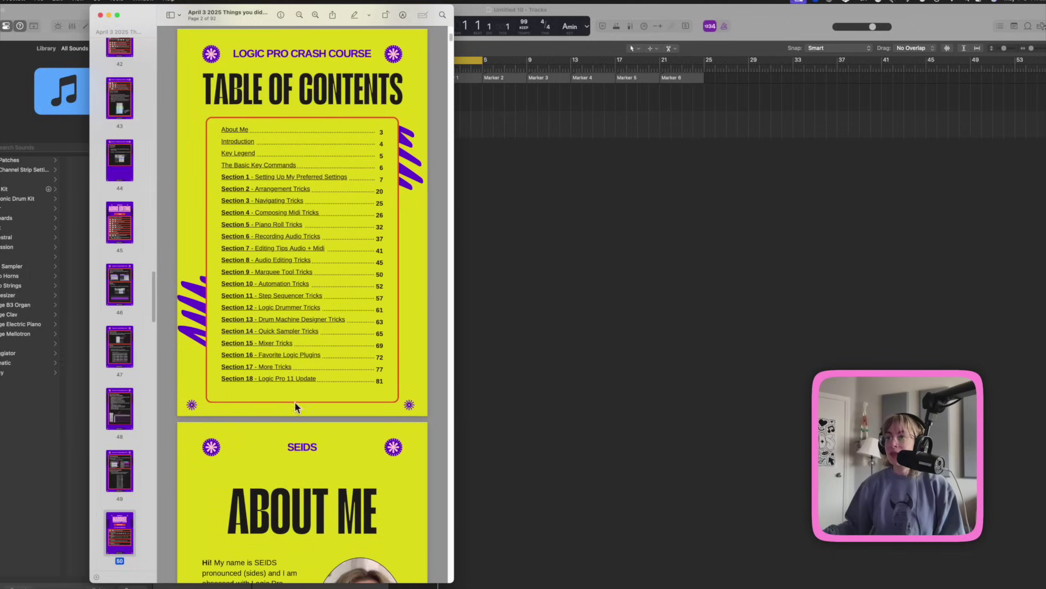
click(285, 308)
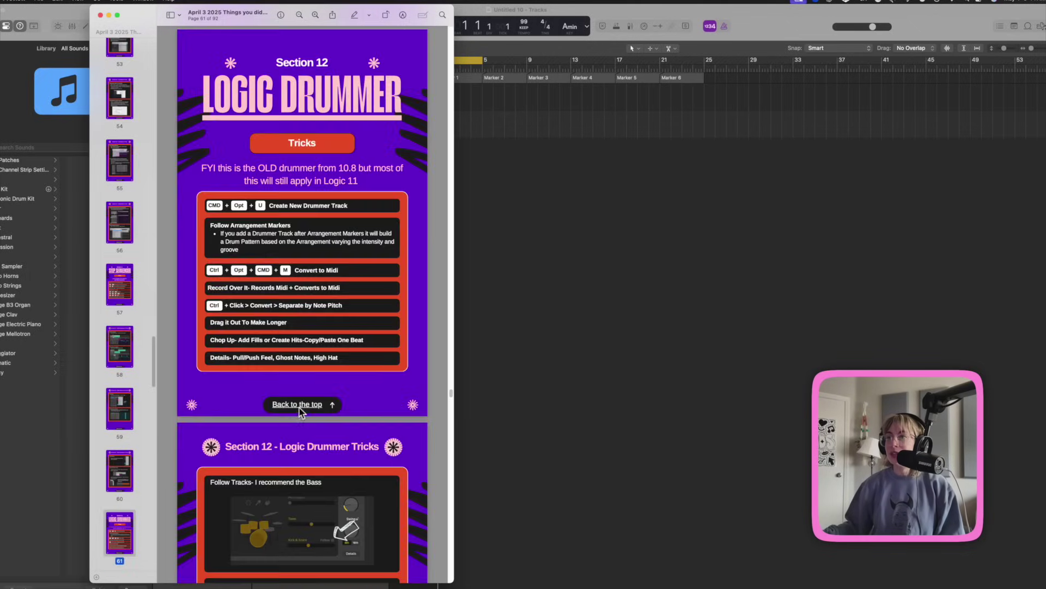
click(299, 404)
click(289, 353)
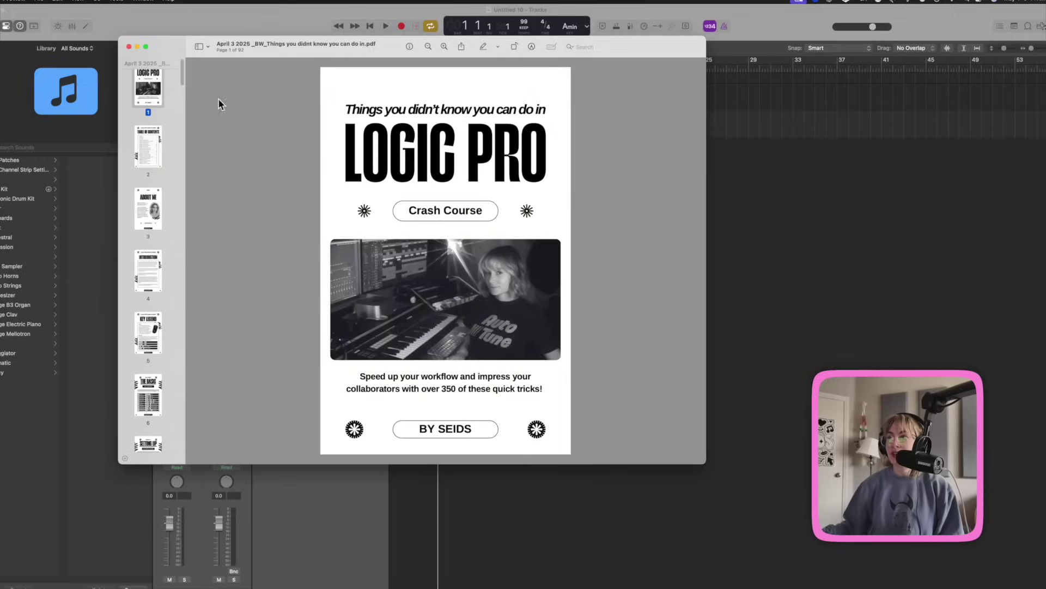
Go to page 6 of the PDF and open The Basic Key Commands lesson on seids.co
drag(313, 60, 263, 86)
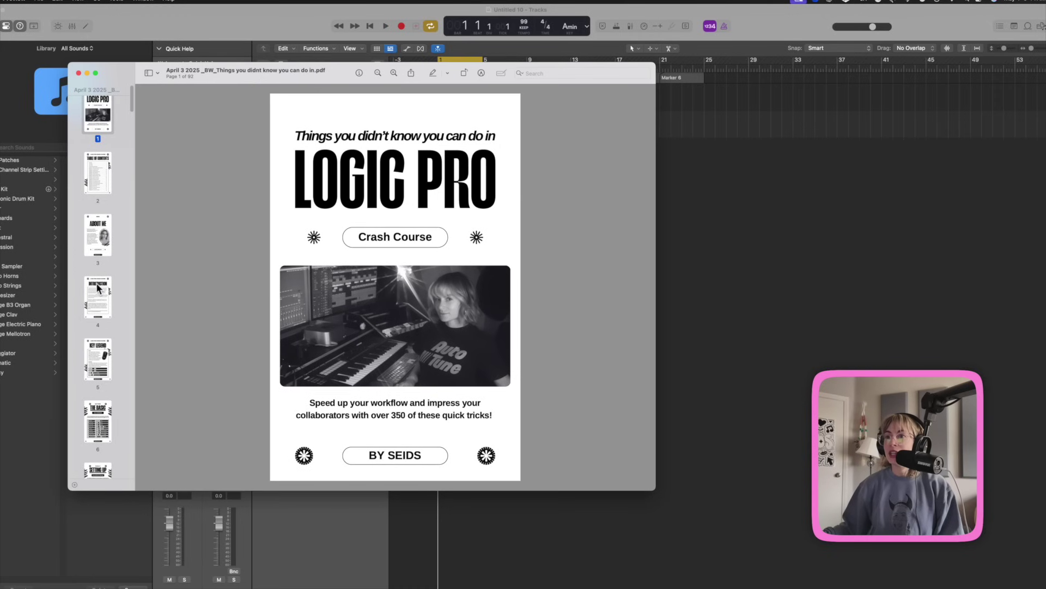
click(106, 374)
click(97, 433)
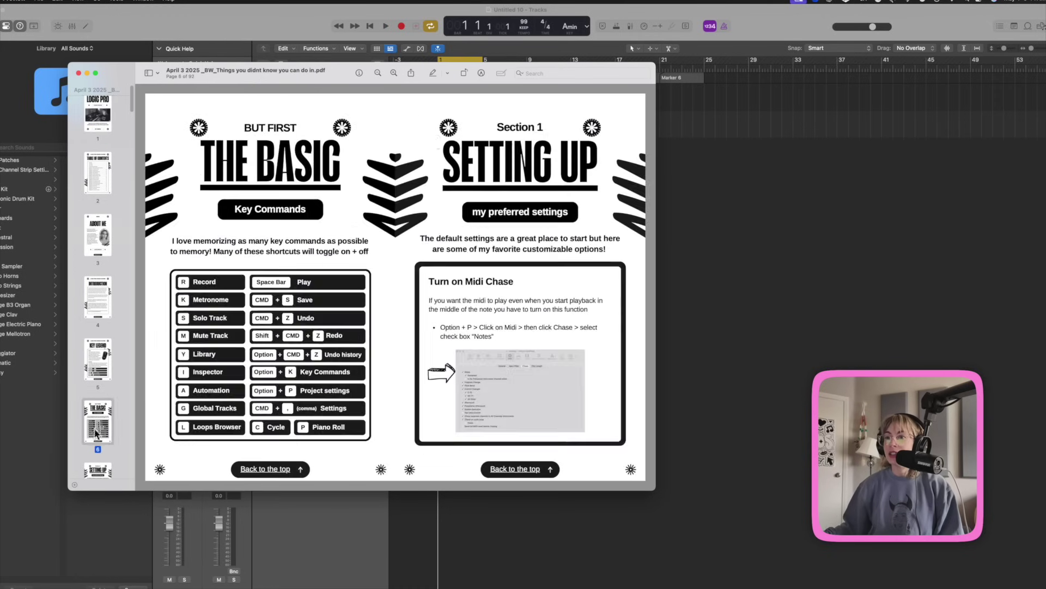
click(283, 154)
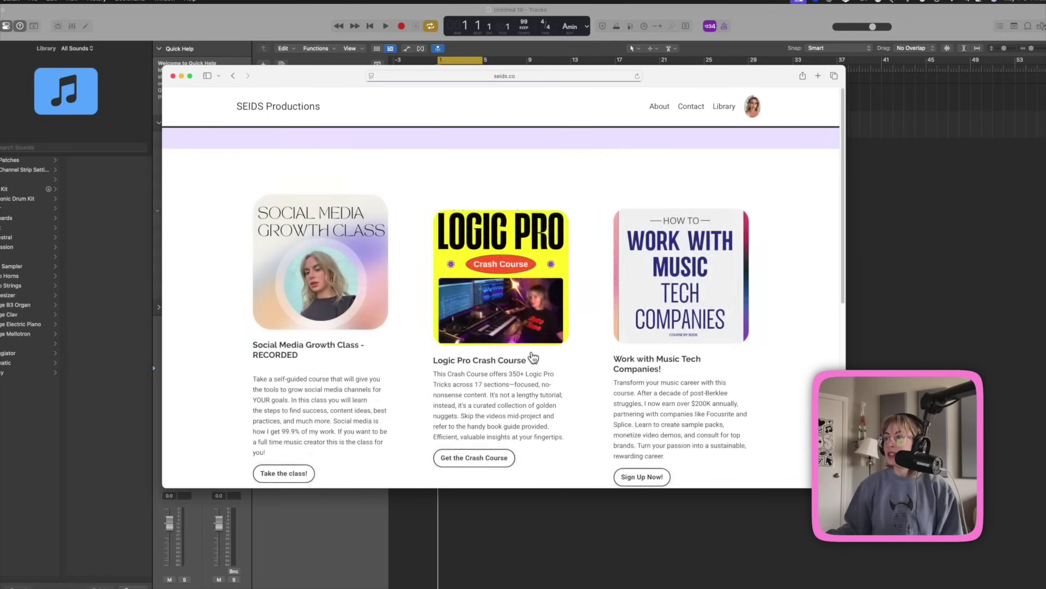
Open the $55.00 USD Logic Pro Crash Course Video + Book Guide + Wallpaper Bundle checkout page
scroll(519, 376, down, 5)
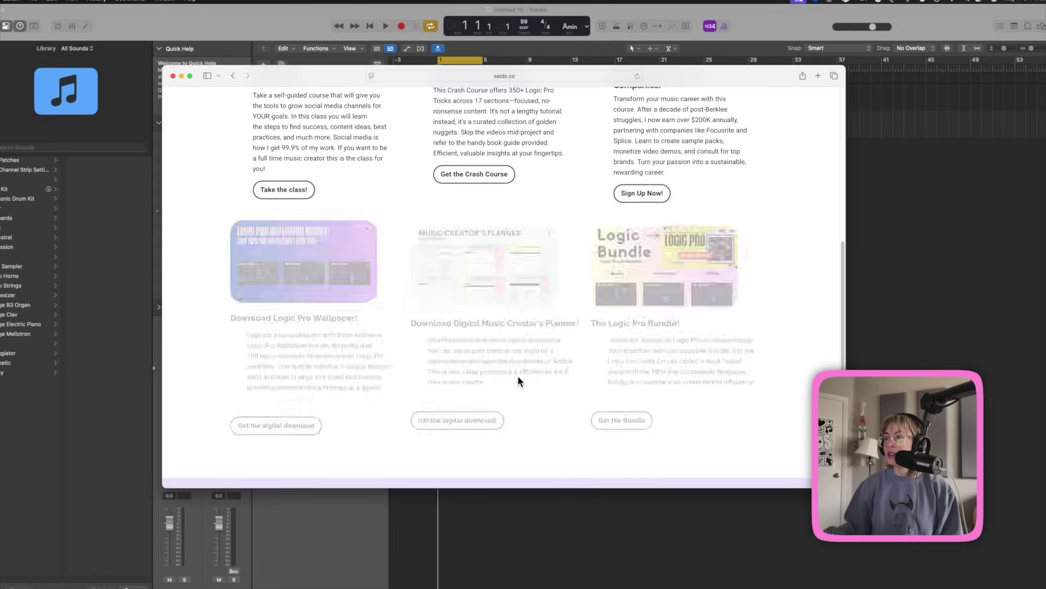
click(680, 217)
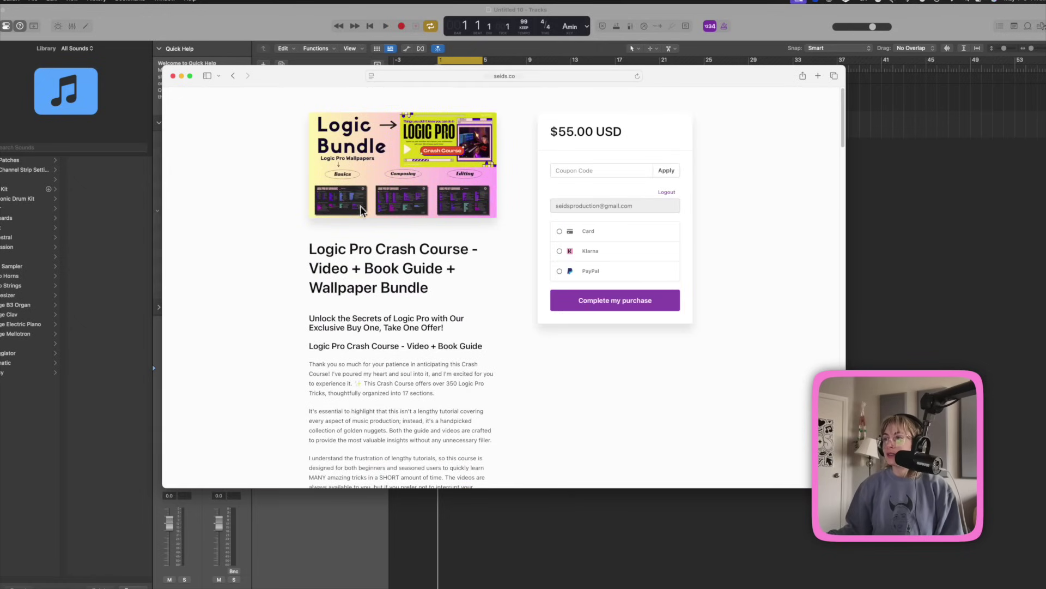
click(359, 53)
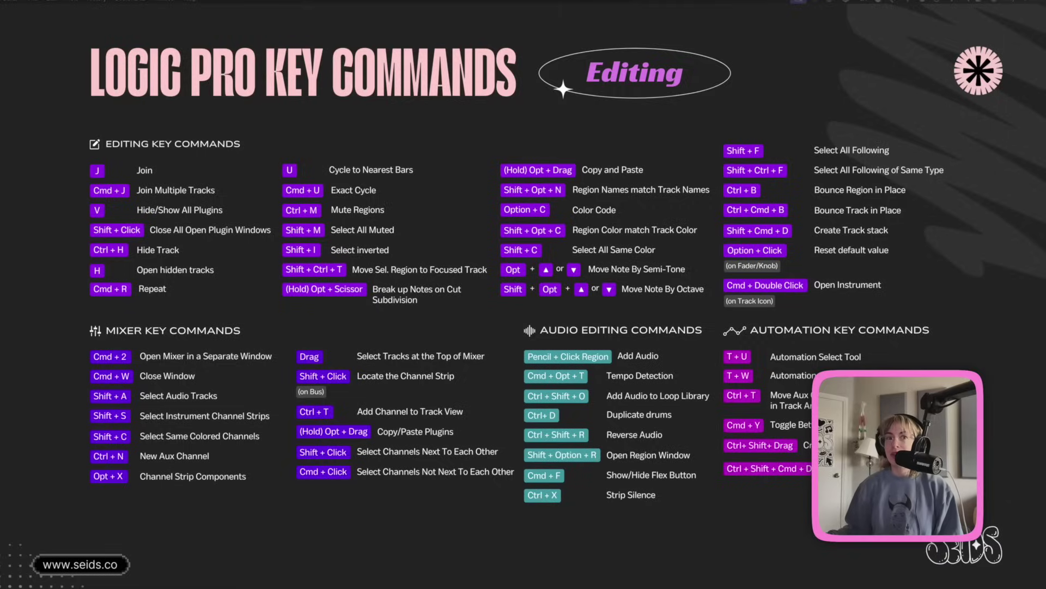
key(super+Tab)
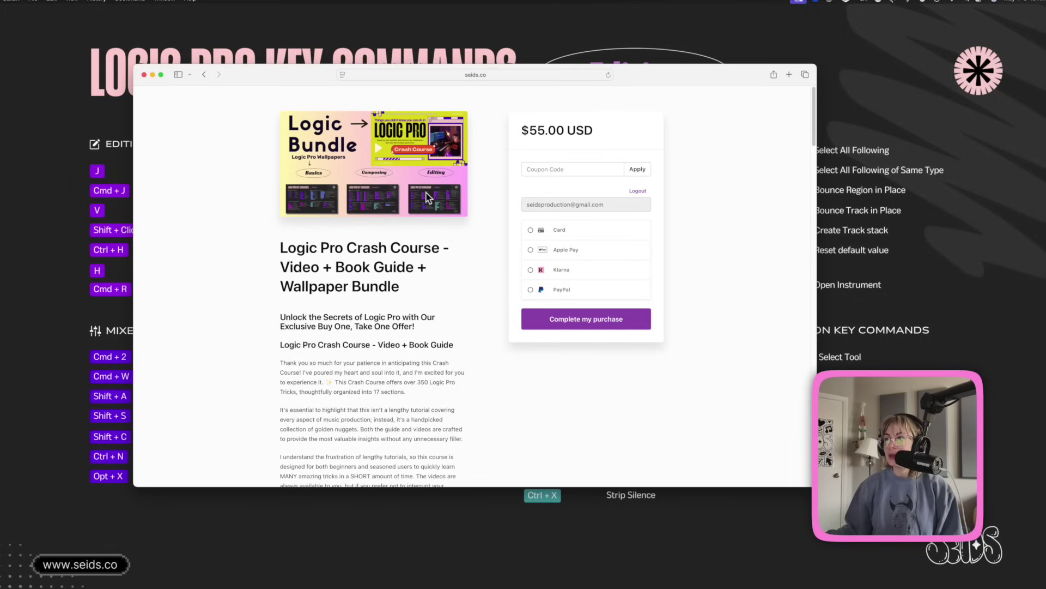